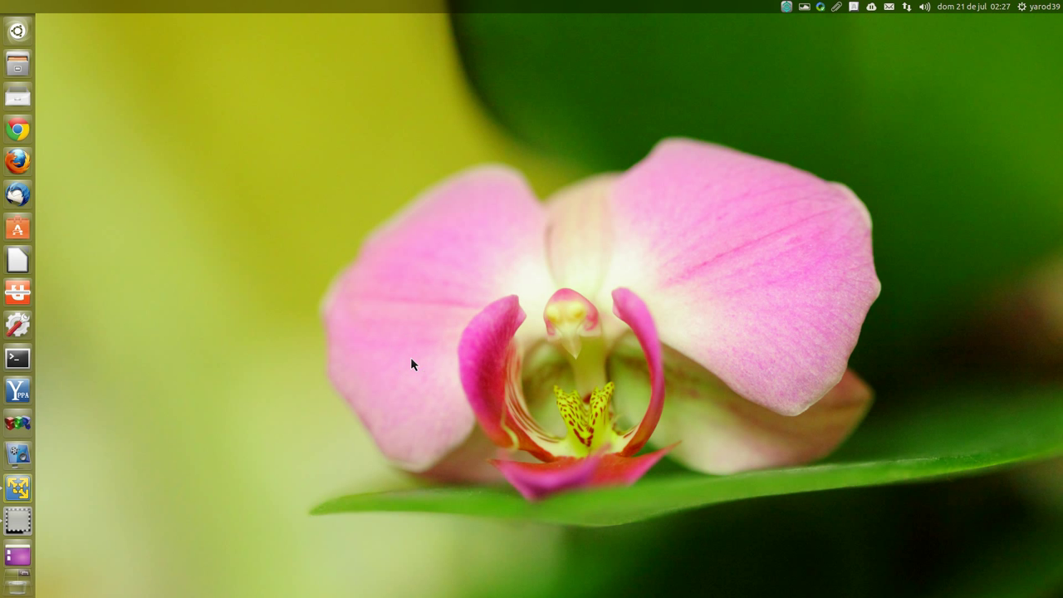
Step: Open the home folder, examine the options offered for its first subfolder, and close the window
{"action": "left_click", "coordinate": [20, 65]}
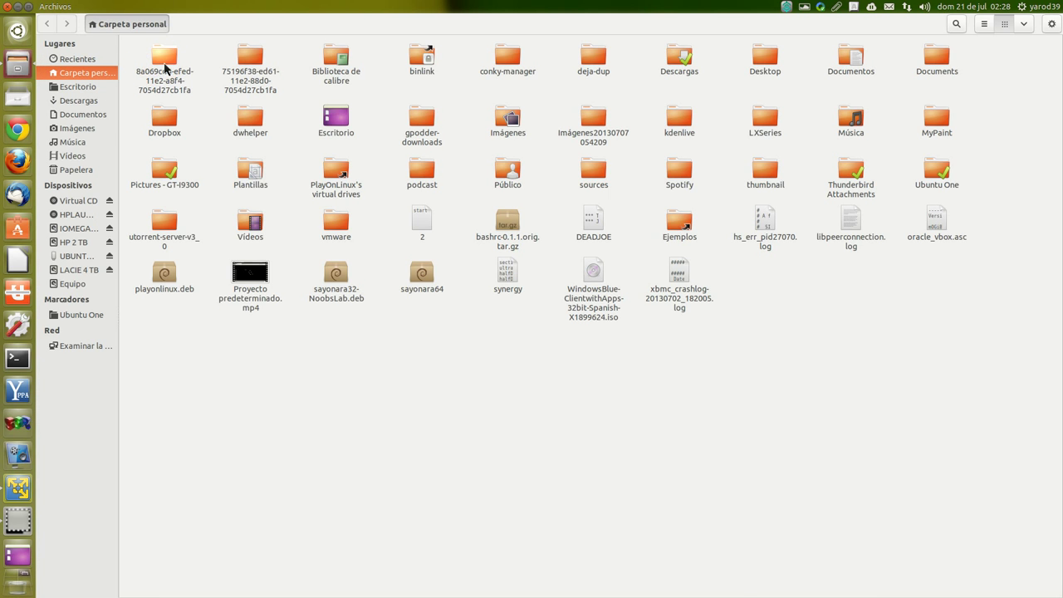
{"action": "right_click", "coordinate": [164, 65]}
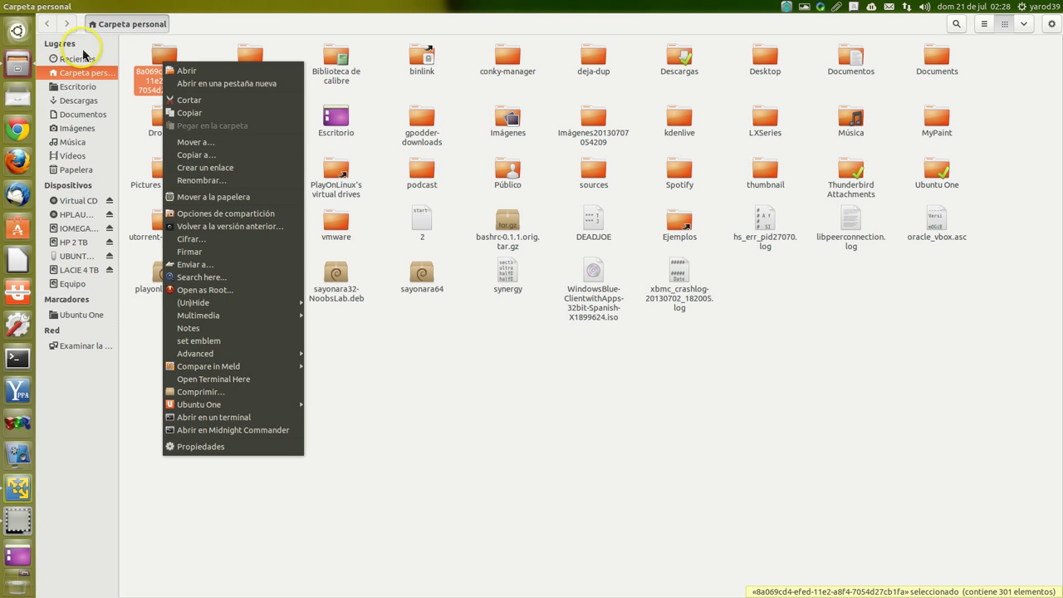
{"action": "left_click", "coordinate": [139, 61]}
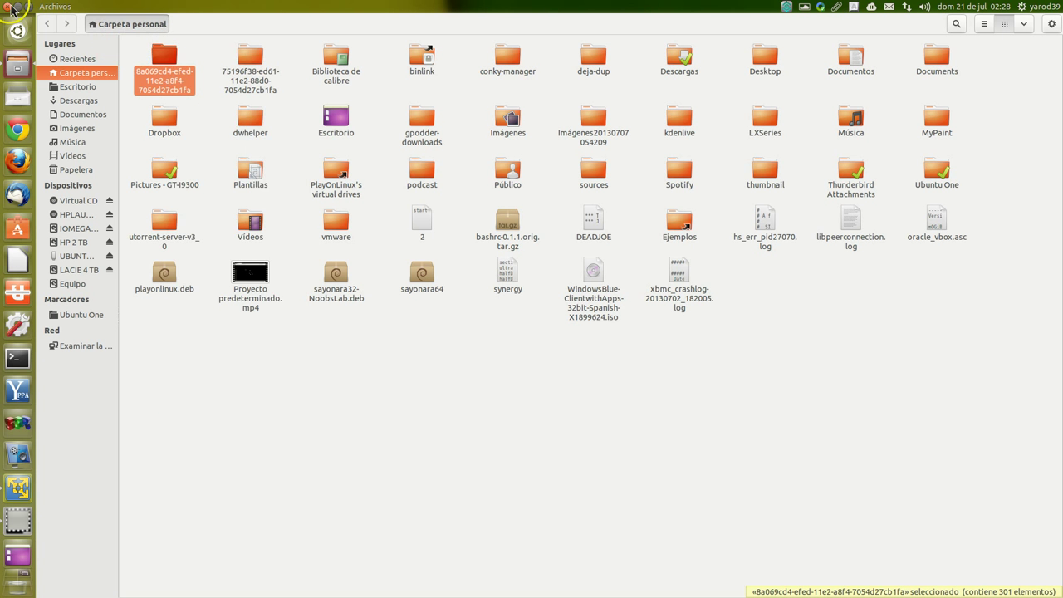
{"action": "left_click", "coordinate": [12, 10]}
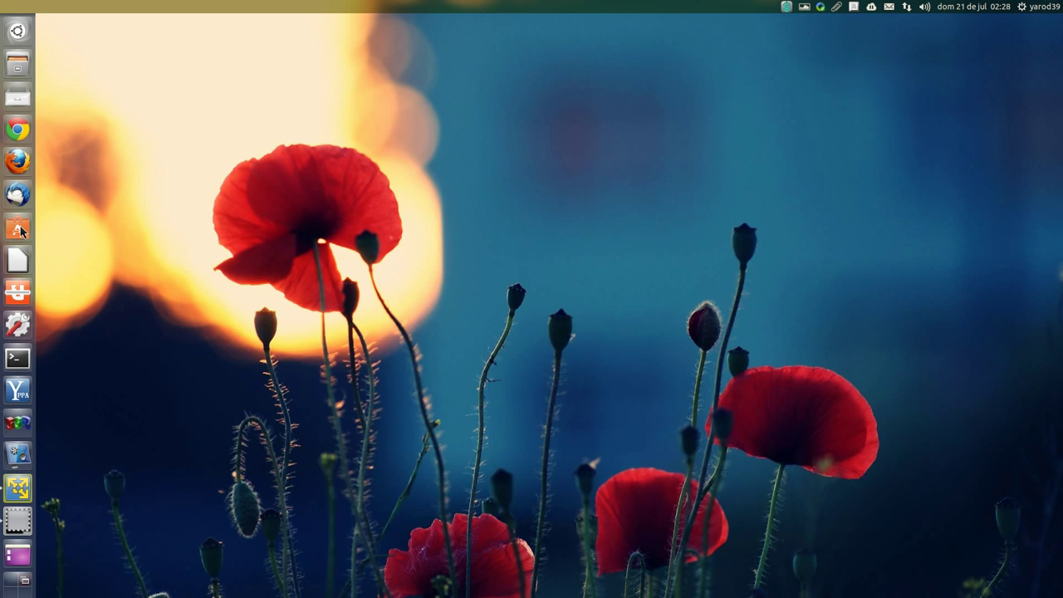
Step: Open the Ubuntu Software Center, look over its latest and recommended applications, and close it
{"action": "left_click", "coordinate": [20, 231]}
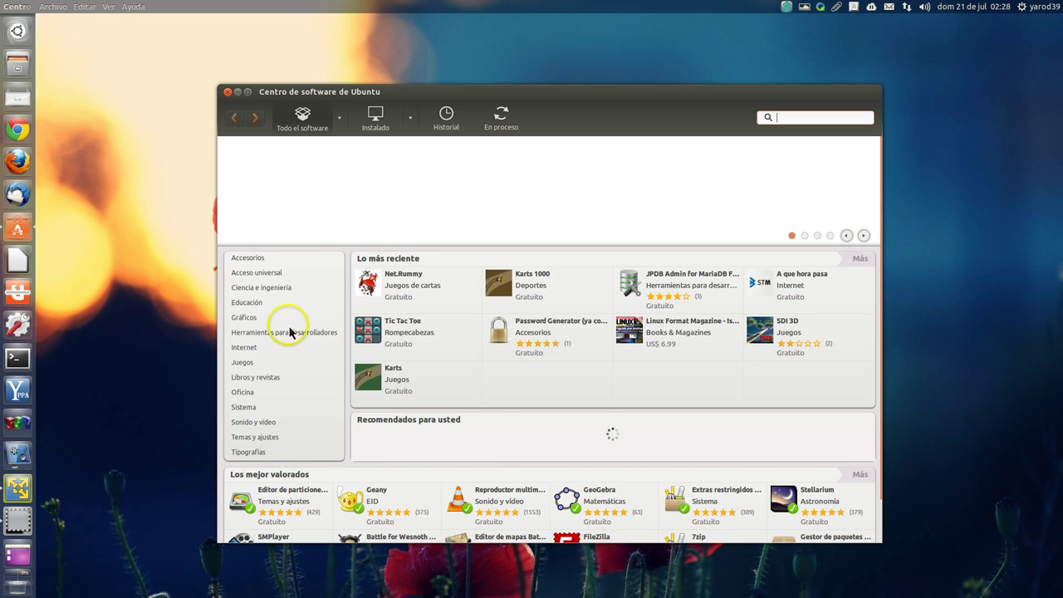
{"action": "scroll", "coordinate": [497, 455], "scroll_direction": "down", "scroll_amount": 1}
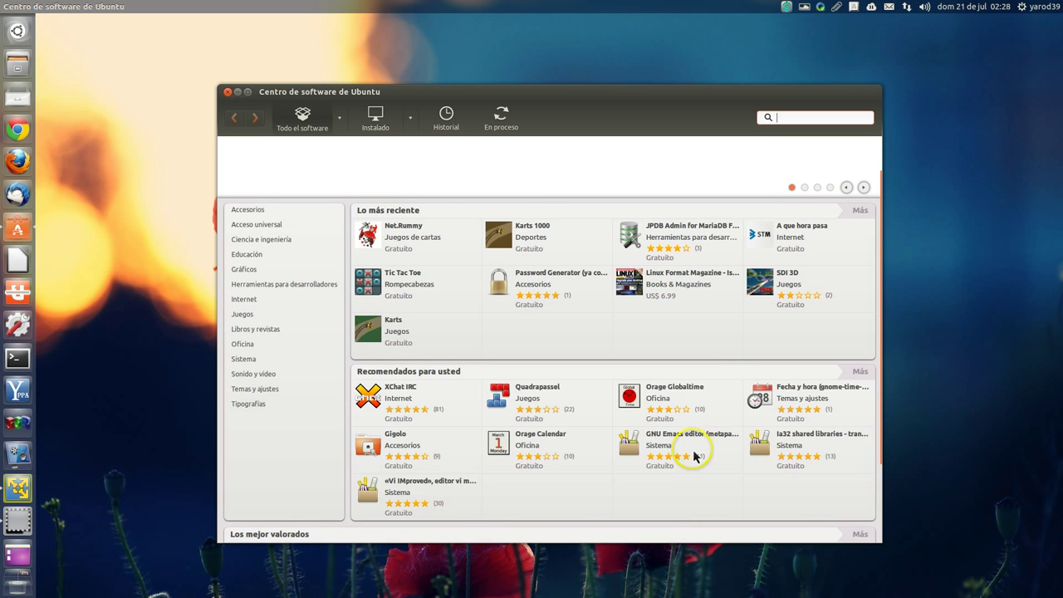
{"action": "scroll", "coordinate": [637, 348], "scroll_direction": "up", "scroll_amount": 1}
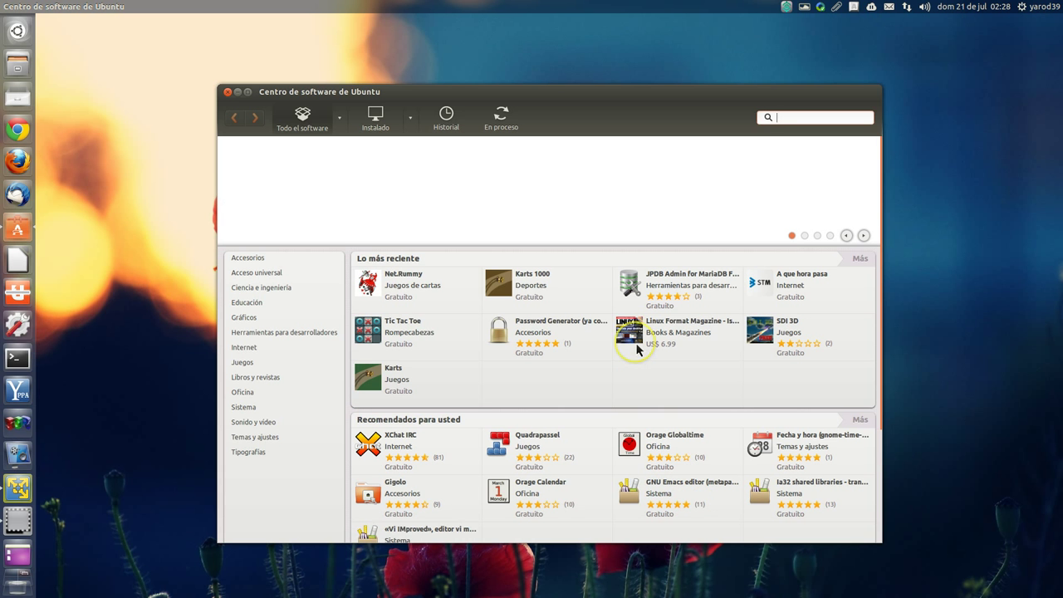
{"action": "left_click", "coordinate": [229, 93]}
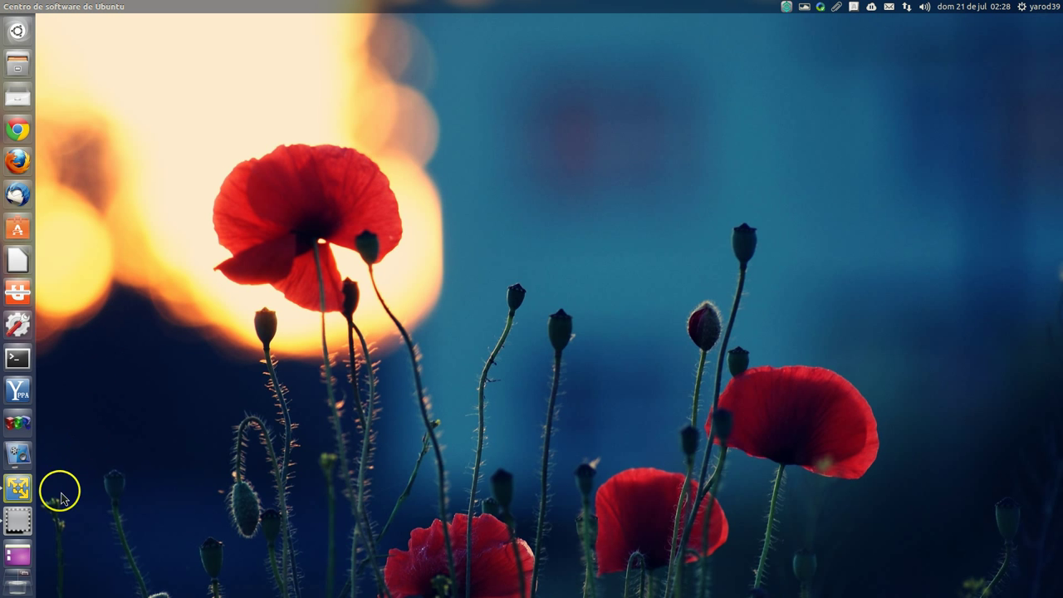
Step: Switch to the Ubuntu 12.04.2 Precise Pangolin virtual machine in VMware Player and show it in full screen
{"action": "left_click", "coordinate": [21, 490]}
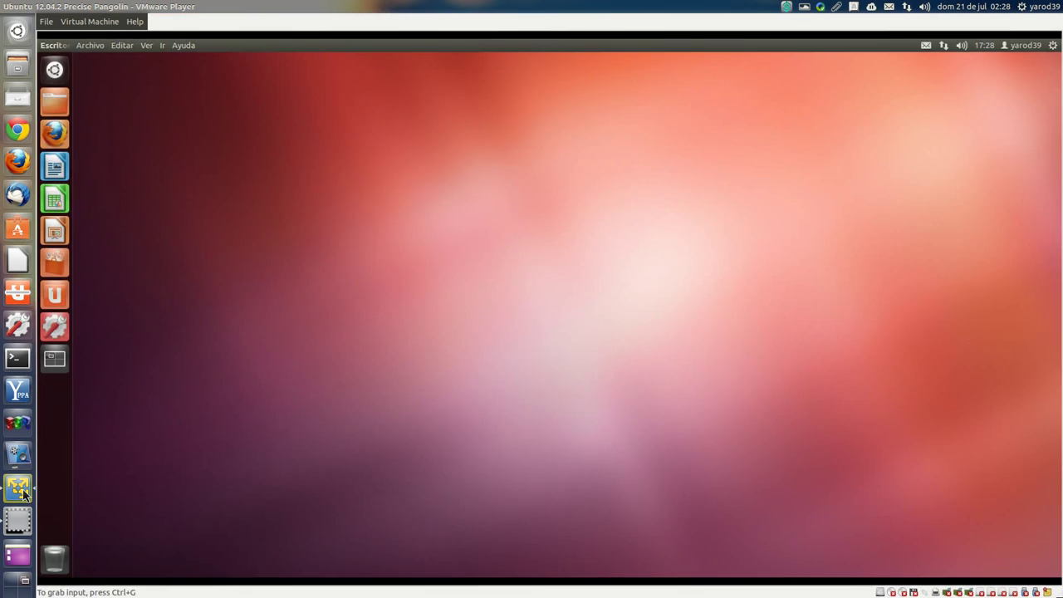
{"action": "left_click", "coordinate": [109, 22]}
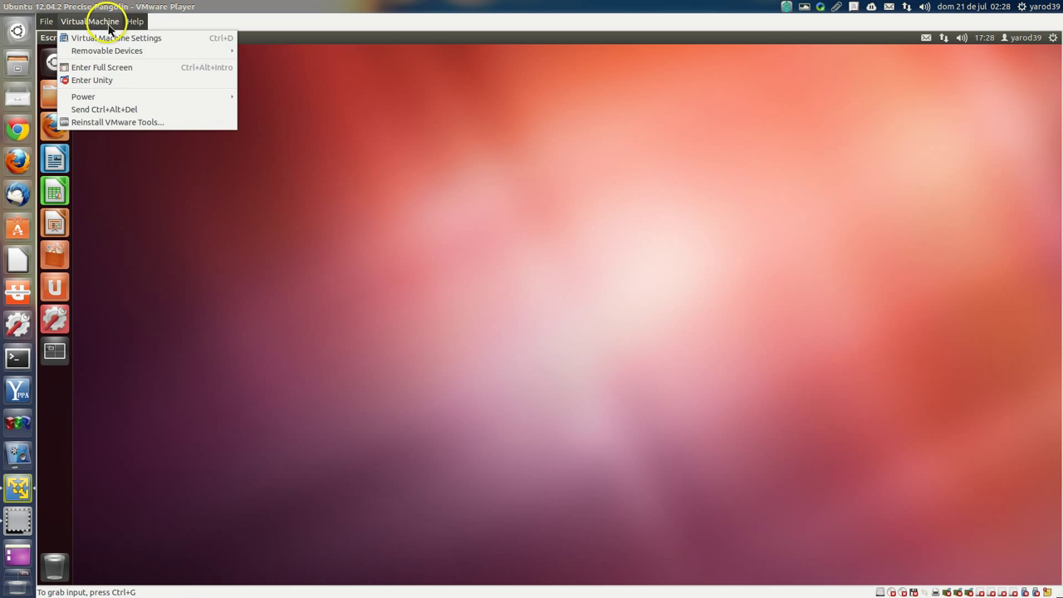
{"action": "left_click", "coordinate": [110, 71]}
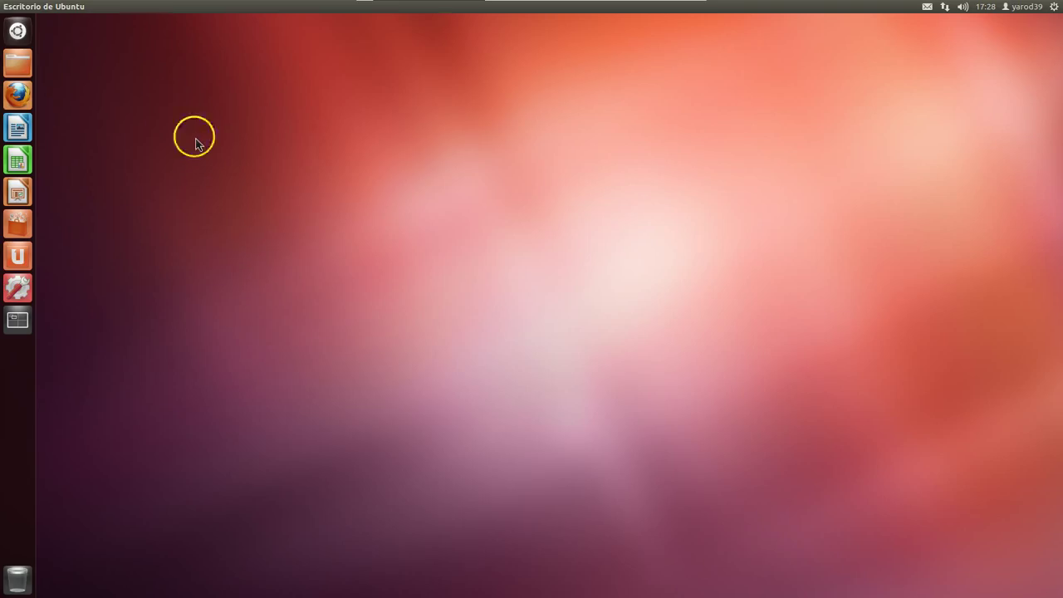
Step: Open the virtual machine's home folder and examine the options for the Descargas folder, including in-place renaming
{"action": "left_click", "coordinate": [29, 69]}
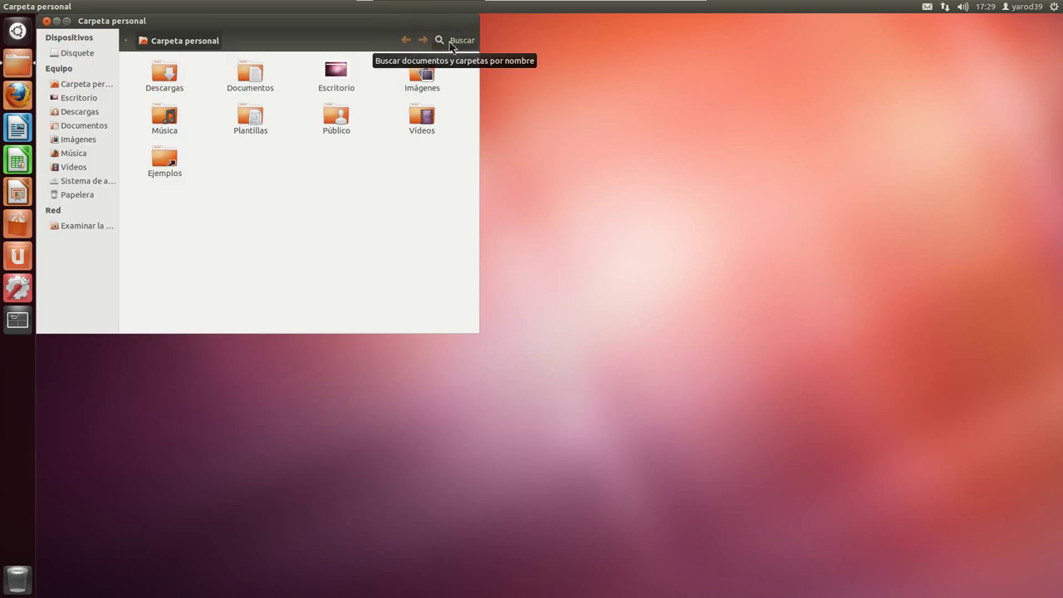
{"action": "right_click", "coordinate": [160, 80]}
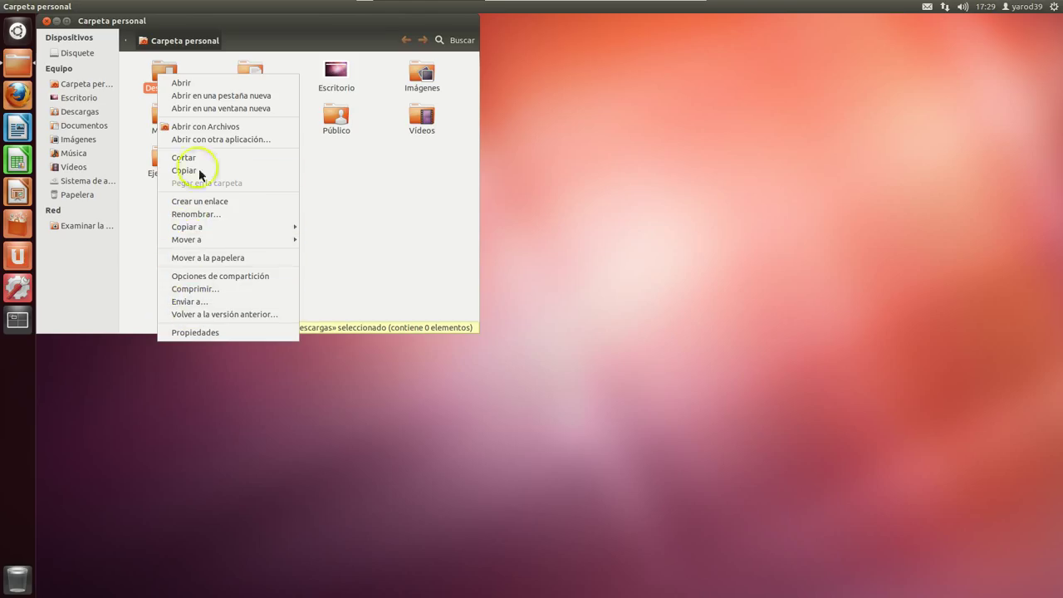
{"action": "left_click", "coordinate": [321, 181]}
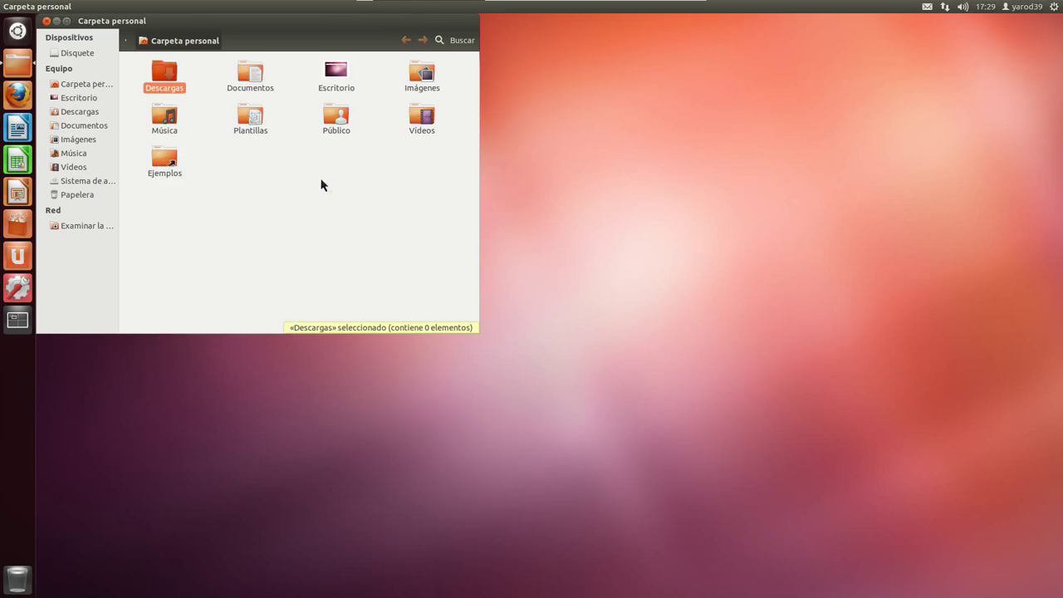
{"action": "key", "text": "F2"}
{"action": "left_click", "coordinate": [263, 173]}
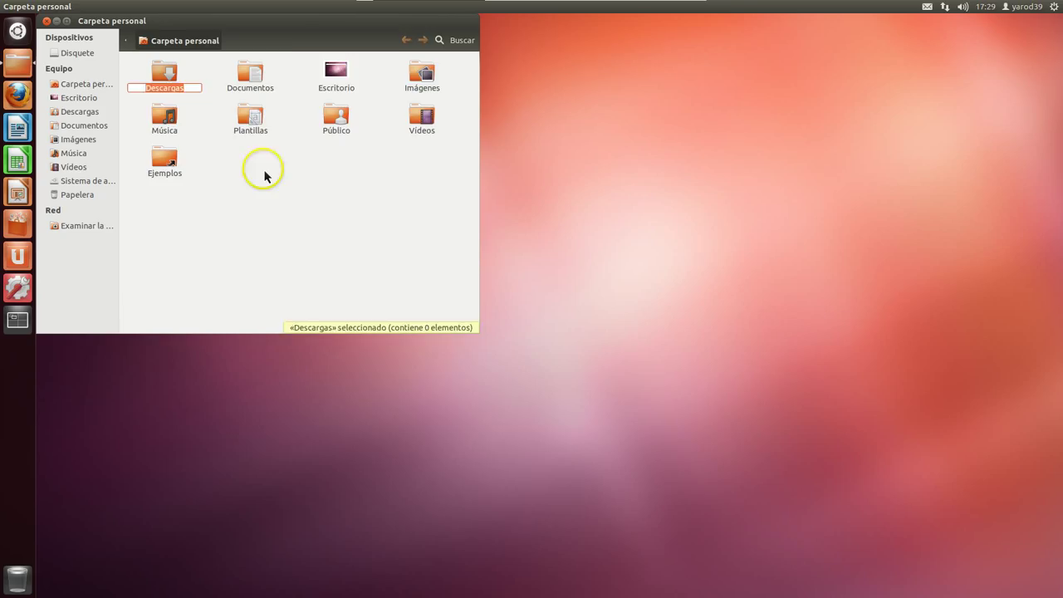
Step: Try the file manager's split-pane view on the home folder and close the window
{"action": "key", "text": "F3"}
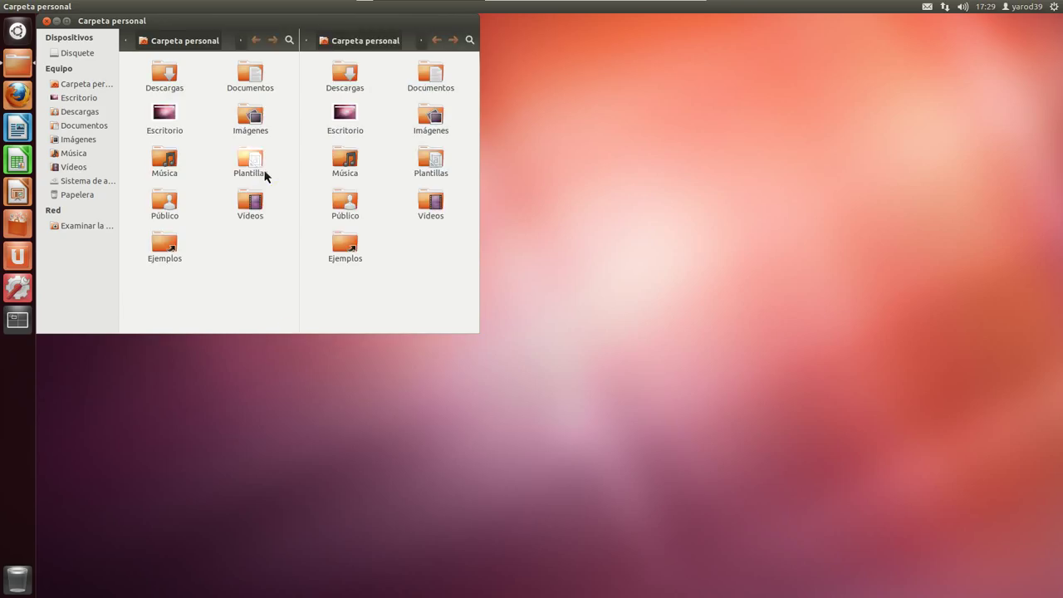
{"action": "key", "text": "F3"}
{"action": "key", "text": "F3"}
{"action": "right_click", "coordinate": [260, 270]}
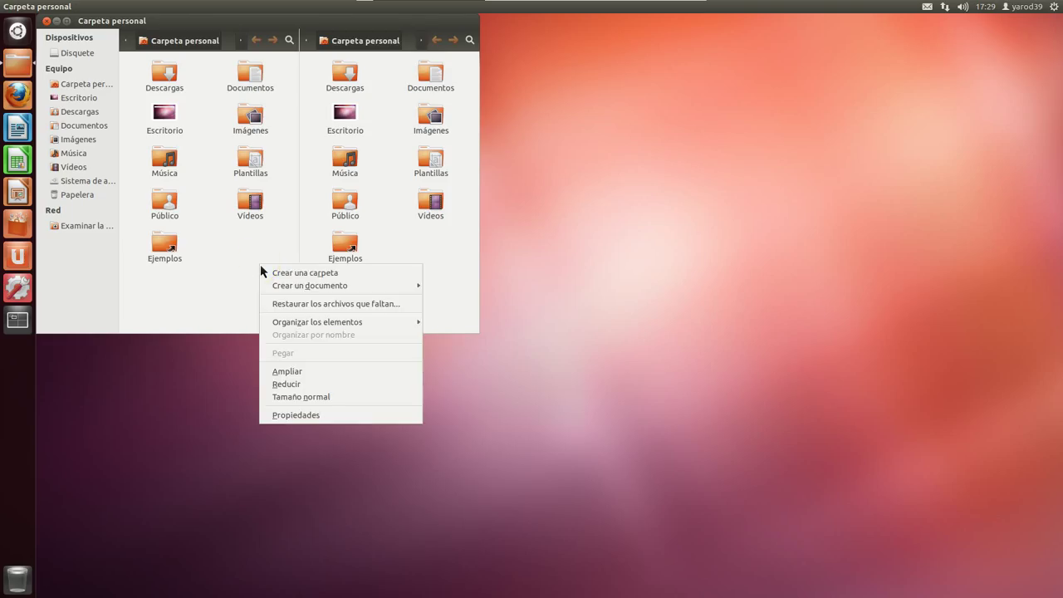
{"action": "left_click", "coordinate": [208, 272]}
{"action": "key", "text": "F3"}
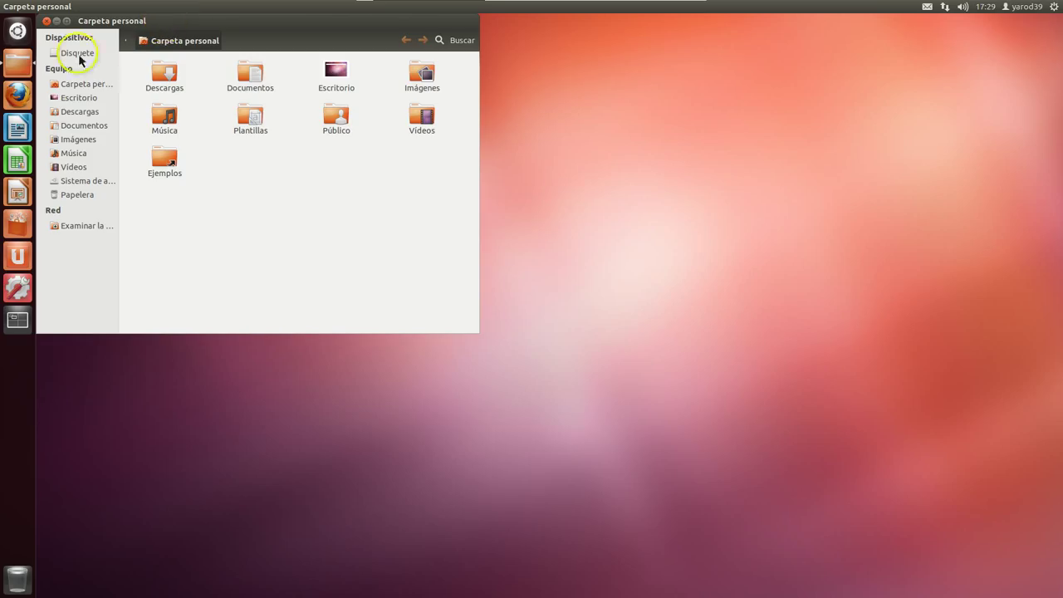
{"action": "left_click", "coordinate": [47, 22]}
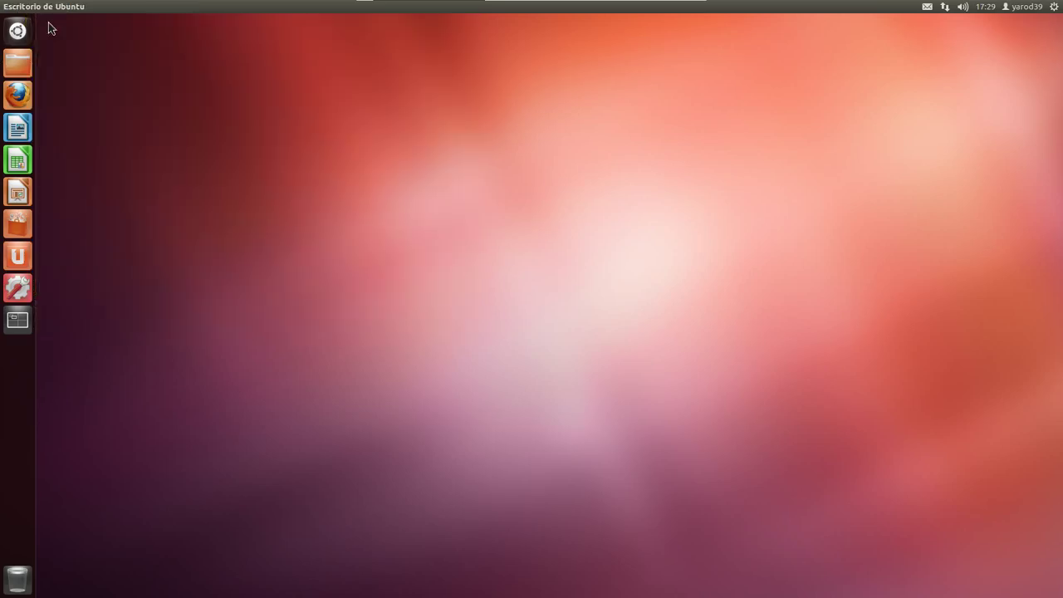
Step: Open Firefox and search Google for "y-ppa-manager"
{"action": "left_click", "coordinate": [95, 158]}
{"action": "left_click", "coordinate": [18, 96]}
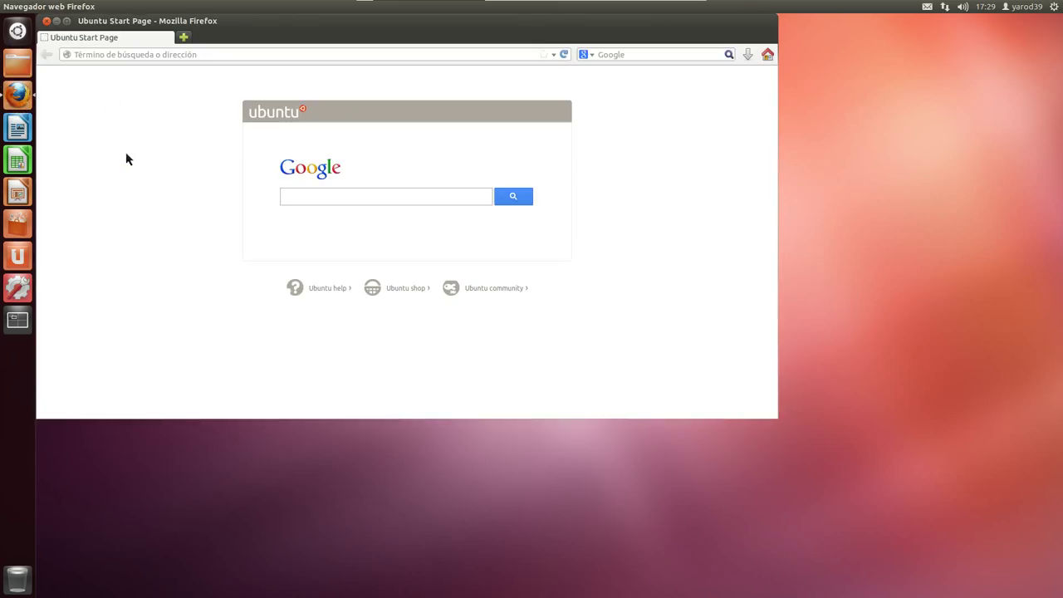
{"action": "type", "text": "y-ppa"}
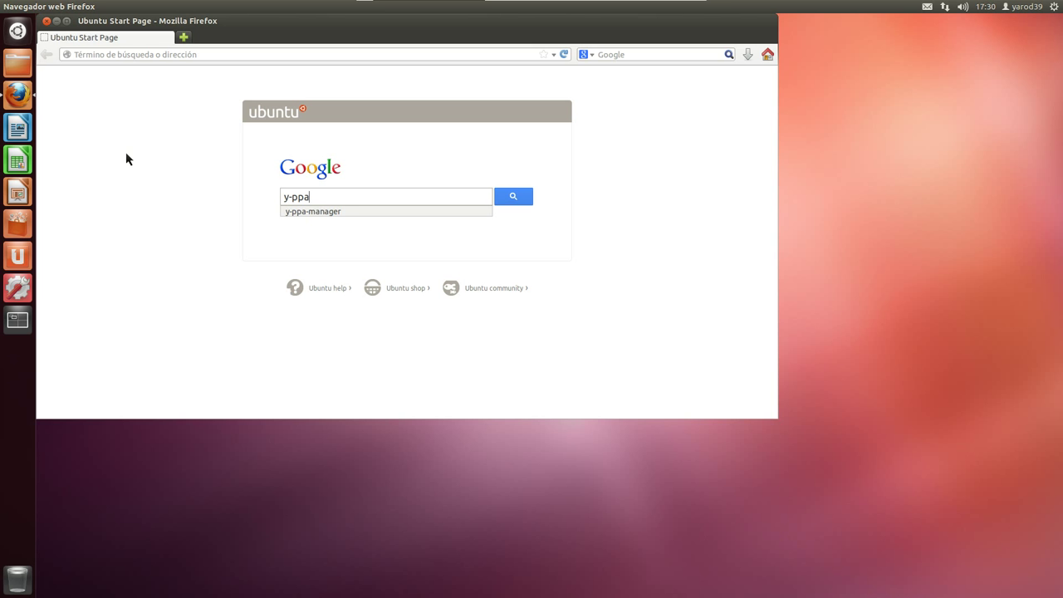
{"action": "type", "text": "-manager"}
{"action": "key", "text": "Return"}
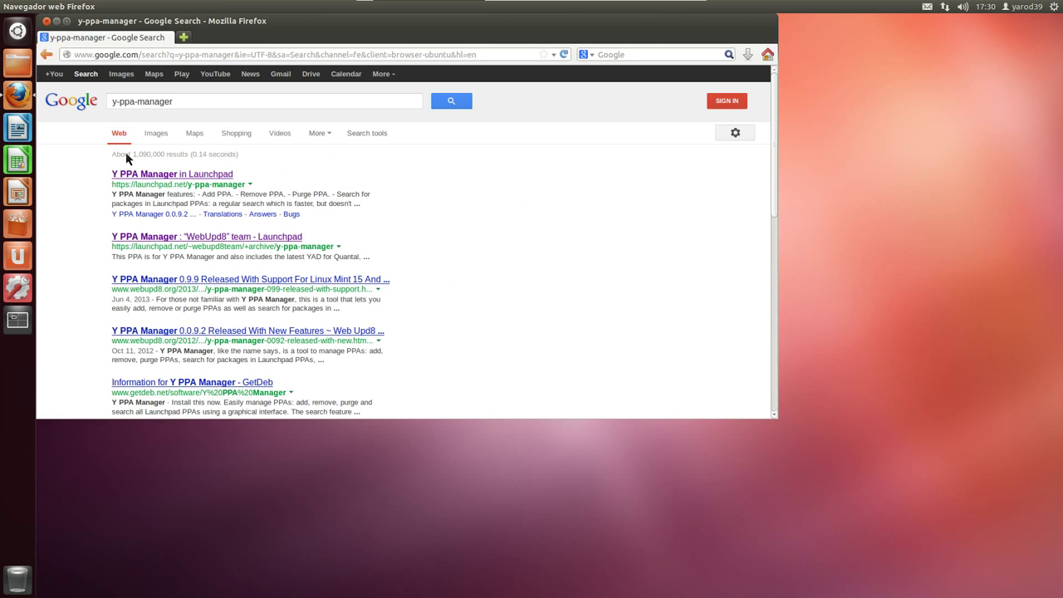
Step: Open the "WebUpd8" team's Launchpad page for Y PPA Manager and copy the address ppa:webupd8team/y-ppa-manager
{"action": "left_click", "coordinate": [175, 240]}
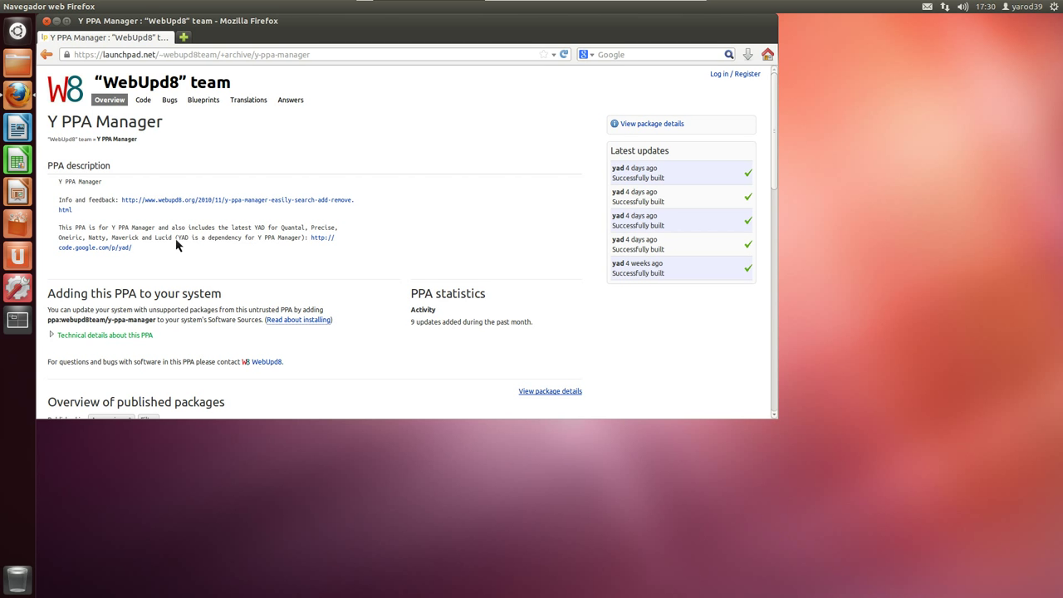
{"action": "scroll", "coordinate": [175, 238], "scroll_direction": "down", "scroll_amount": 2}
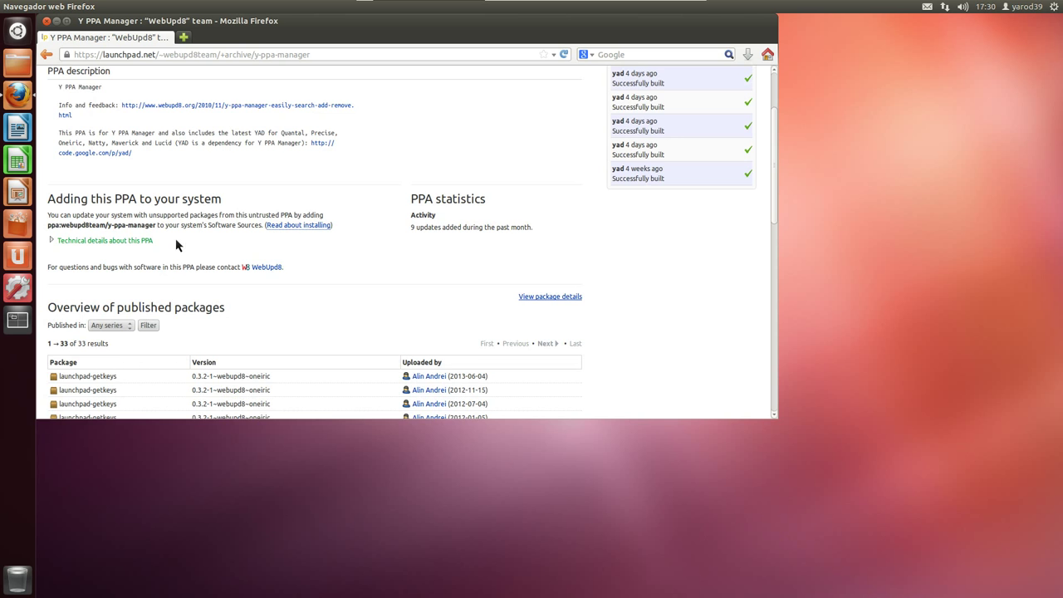
{"action": "scroll", "coordinate": [175, 238], "scroll_direction": "up", "scroll_amount": 2}
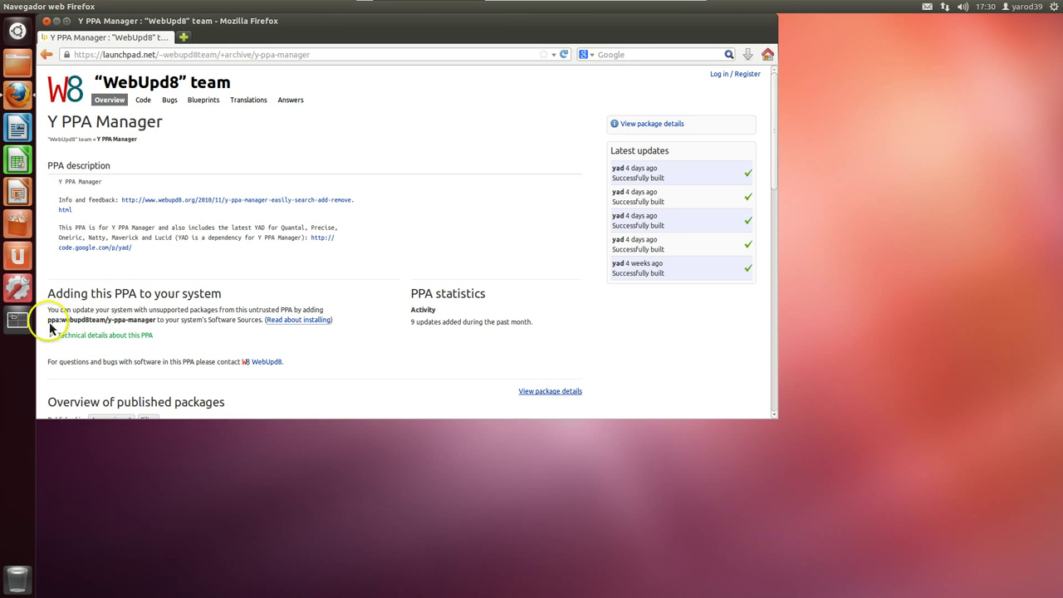
{"action": "left_click_drag", "start_coordinate": [50, 327], "coordinate": [155, 328]}
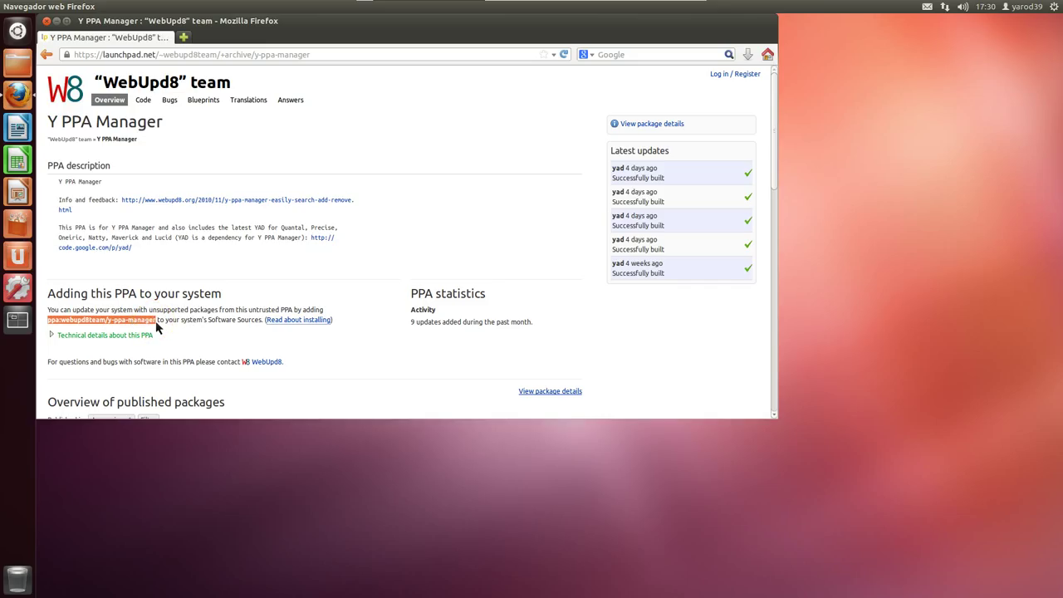
{"action": "key", "text": "ctrl+c"}
Step: In a terminal, add the repository with "sudo add-apt-repository ppa:webupd8team/y-ppa-manager", entering the sudo password and accepting the addition
{"action": "left_click_drag", "start_coordinate": [276, 39], "coordinate": [382, 73]}
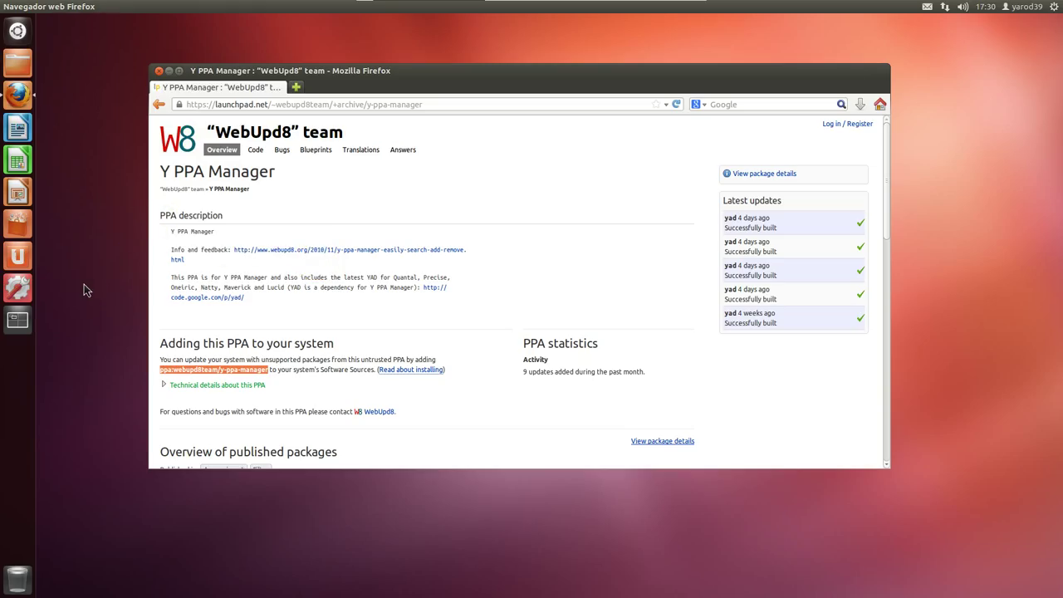
{"action": "key", "text": "ctrl+alt+t"}
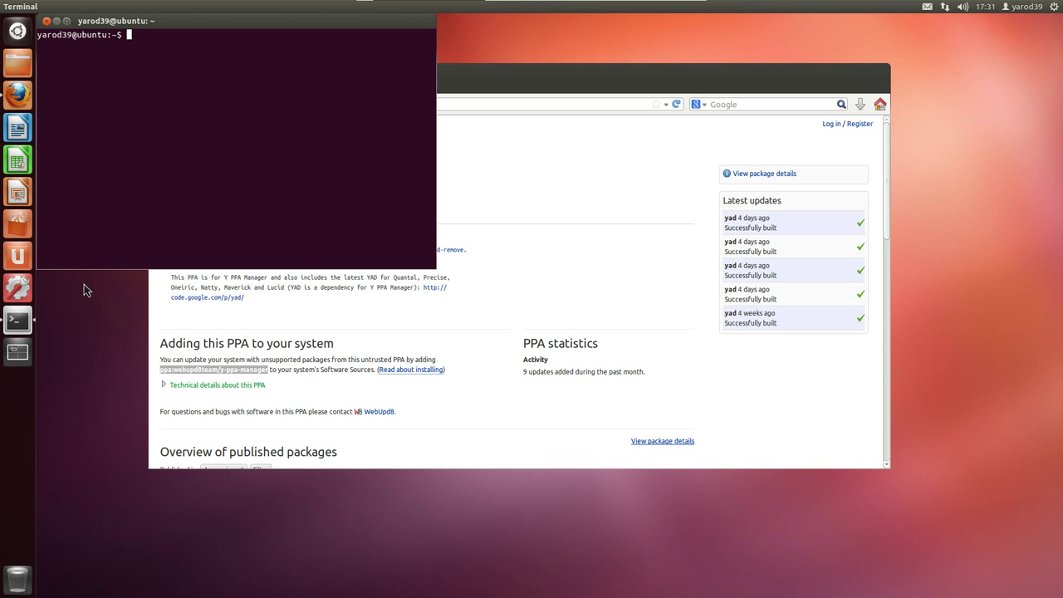
{"action": "type", "text": "sudo add-apt-repository ppa:"}
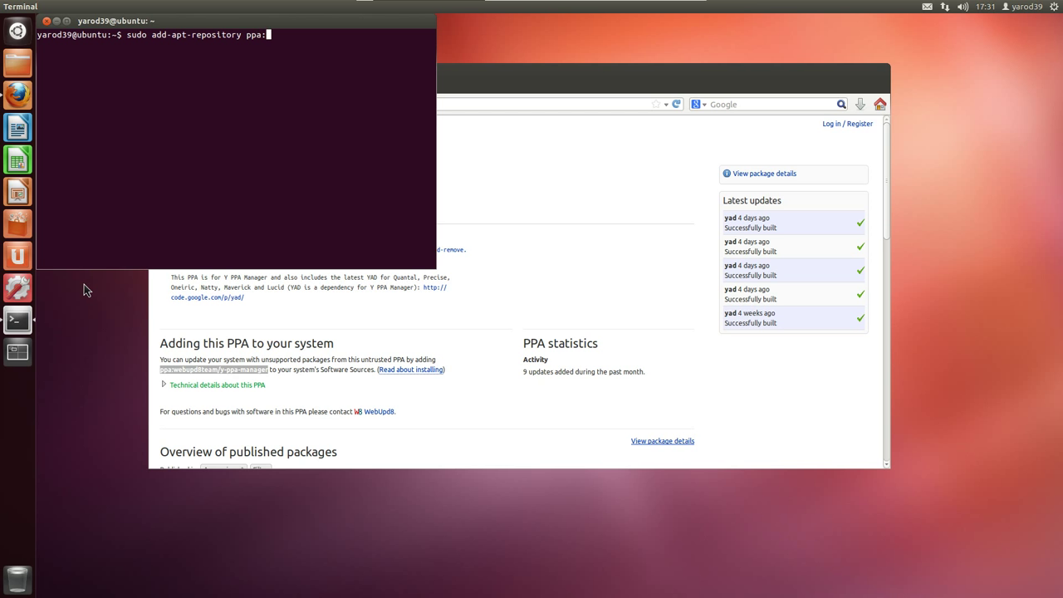
{"action": "type", "text": "webupd8team/y-ppa-manager"}
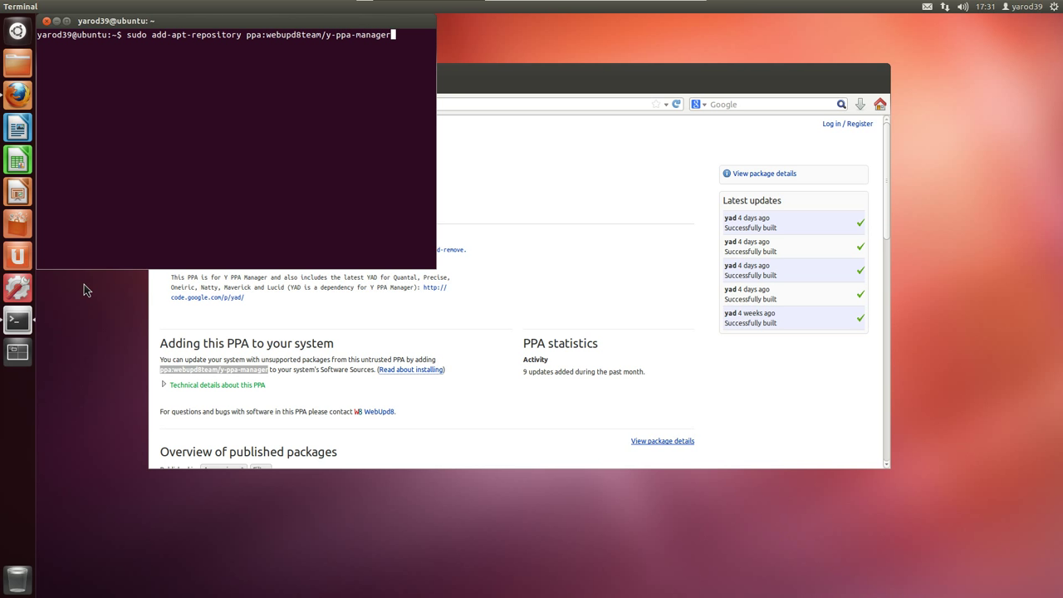
{"action": "key", "text": "Return"}
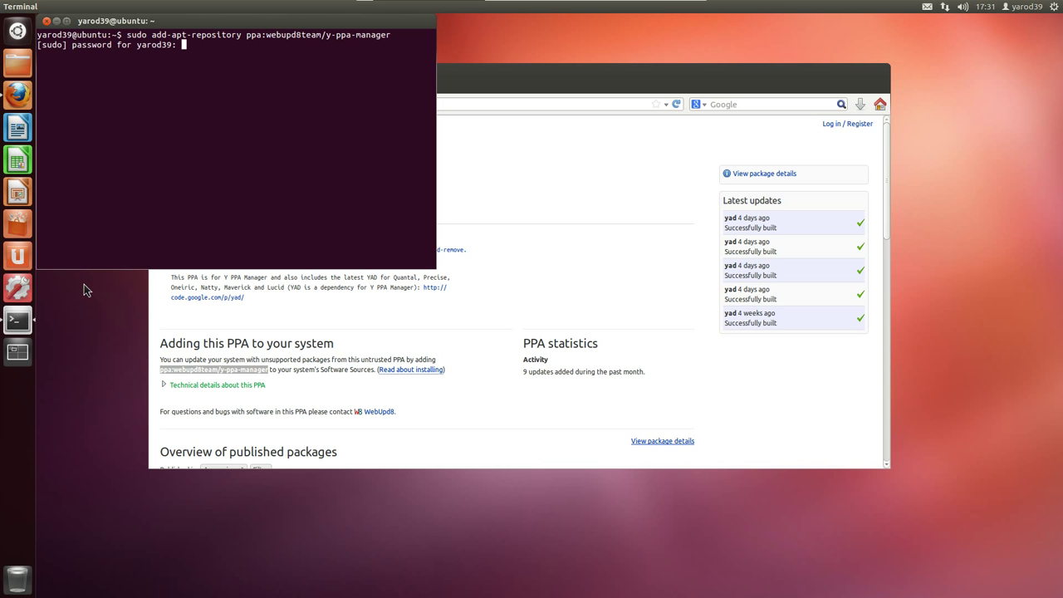
{"action": "key", "text": "Return"}
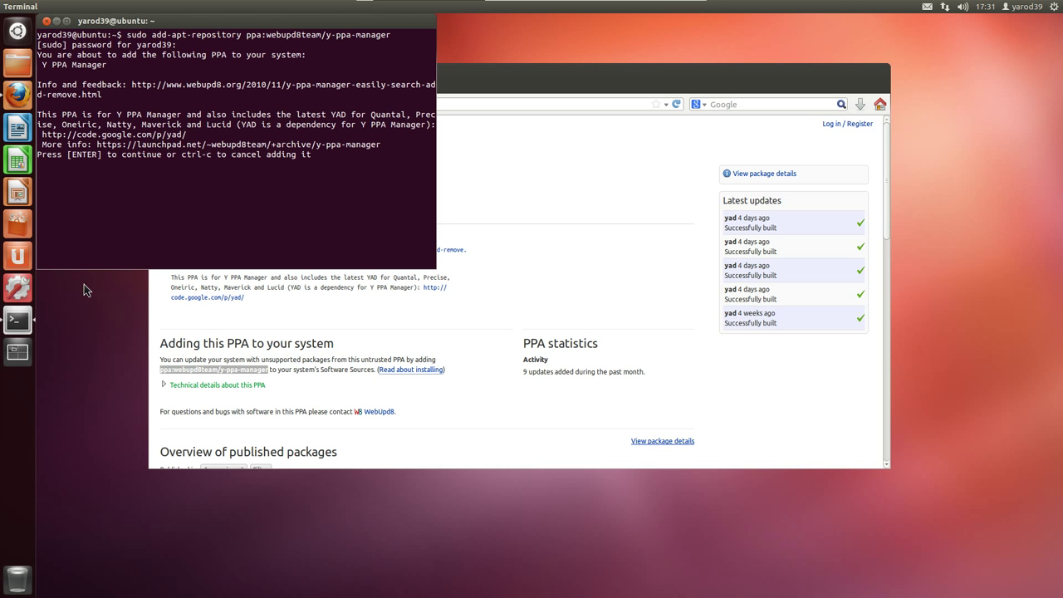
{"action": "key", "text": "Return"}
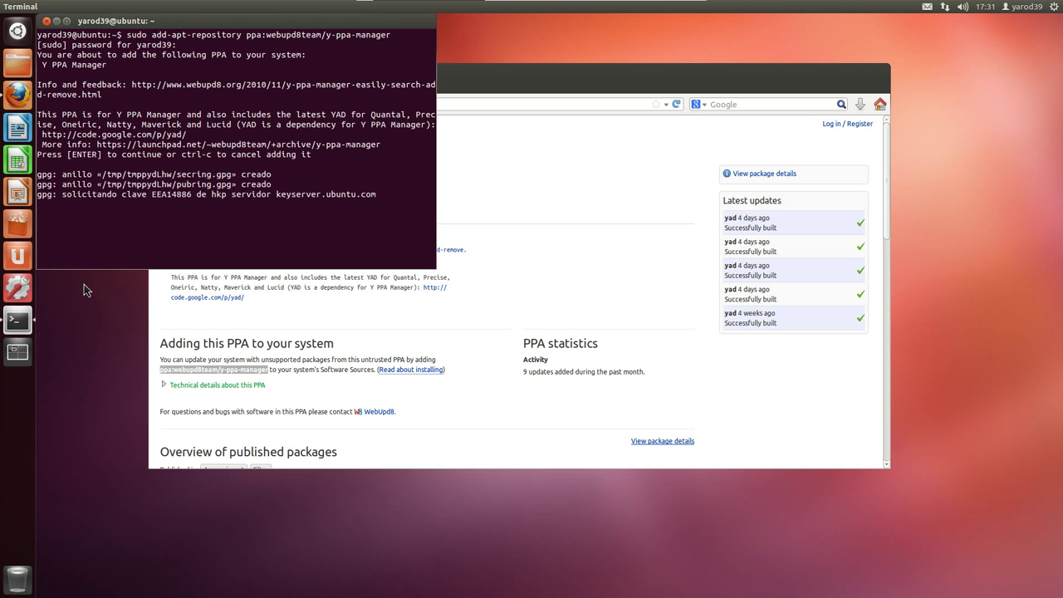
Step: Refresh the package lists with "sudo apt-get update"
{"action": "type", "text": "s"}
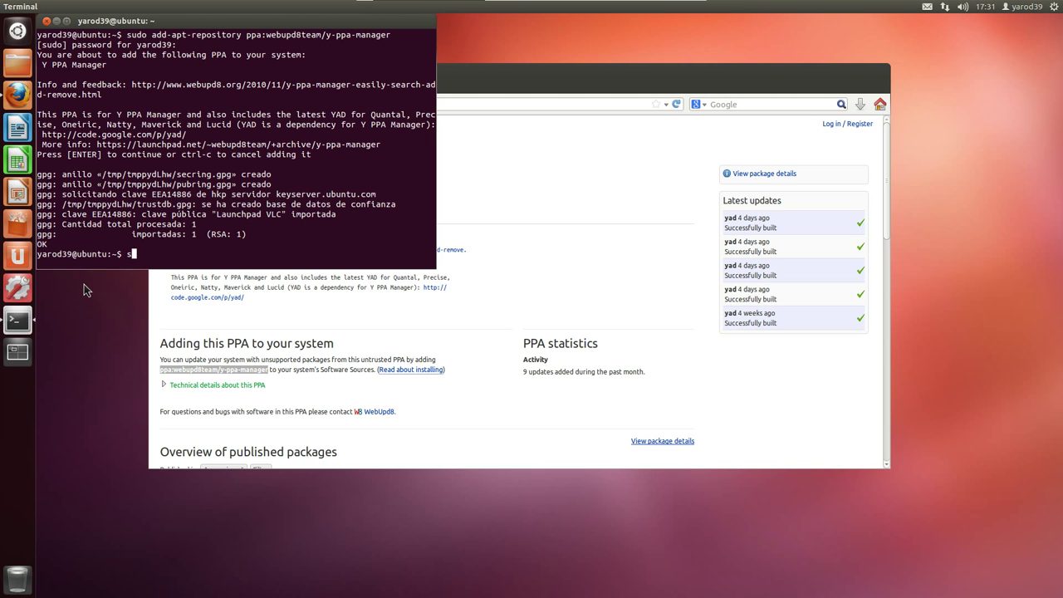
{"action": "type", "text": "udo apt-get upde"}
{"action": "type", "text": "te"}
{"action": "key", "text": "Return"}
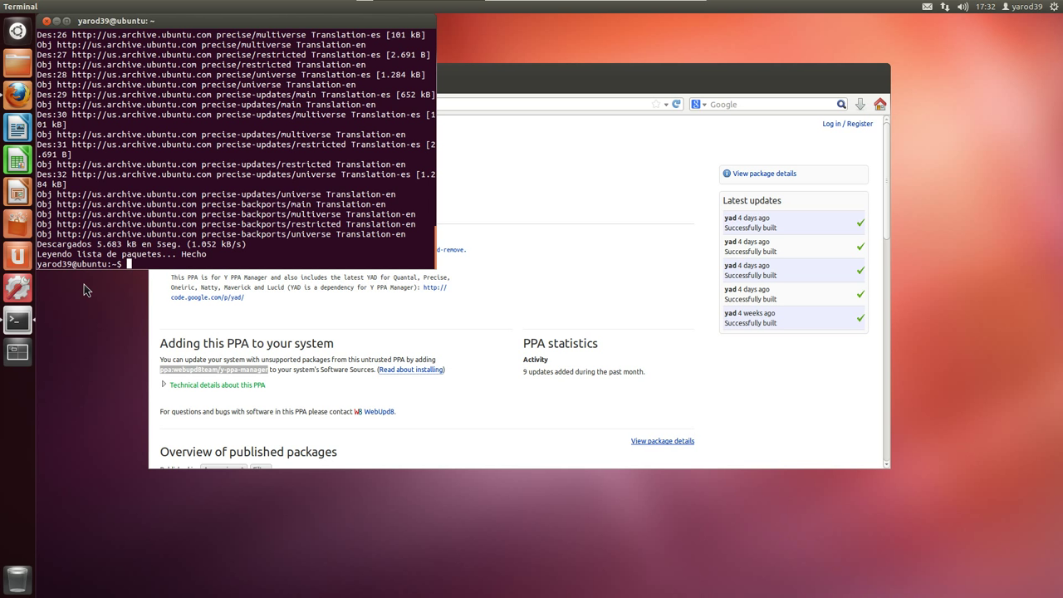
Step: Install Y PPA Manager with "sudo apt-get install y-ppa-manager", accept the additional packages, and exit the terminal
{"action": "type", "text": "sudo apt-get install"}
{"action": "type", "text": "y-ppa-manager"}
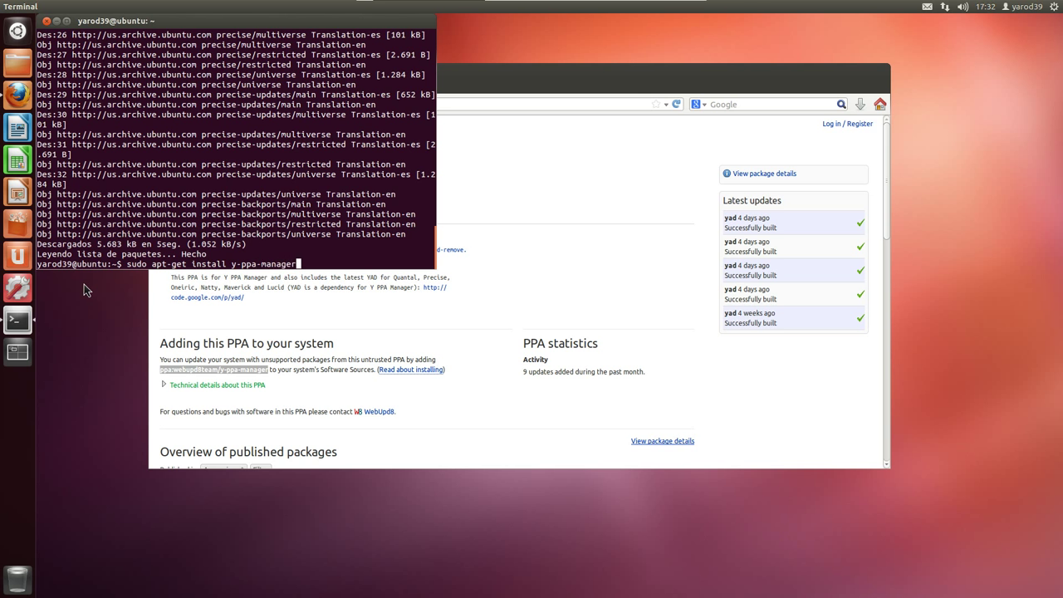
{"action": "key", "text": "Return"}
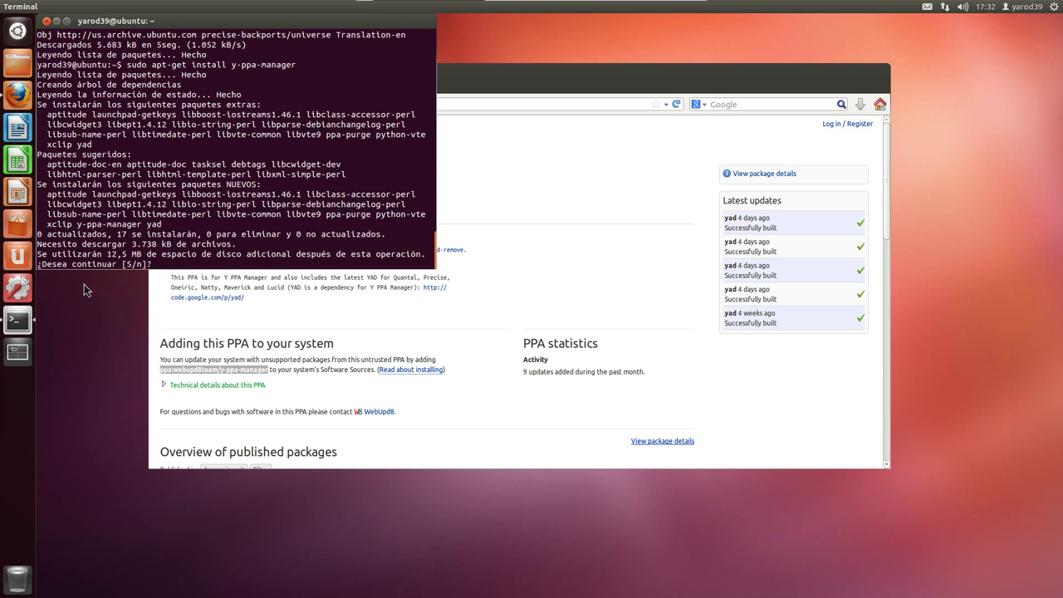
{"action": "key", "text": "Return"}
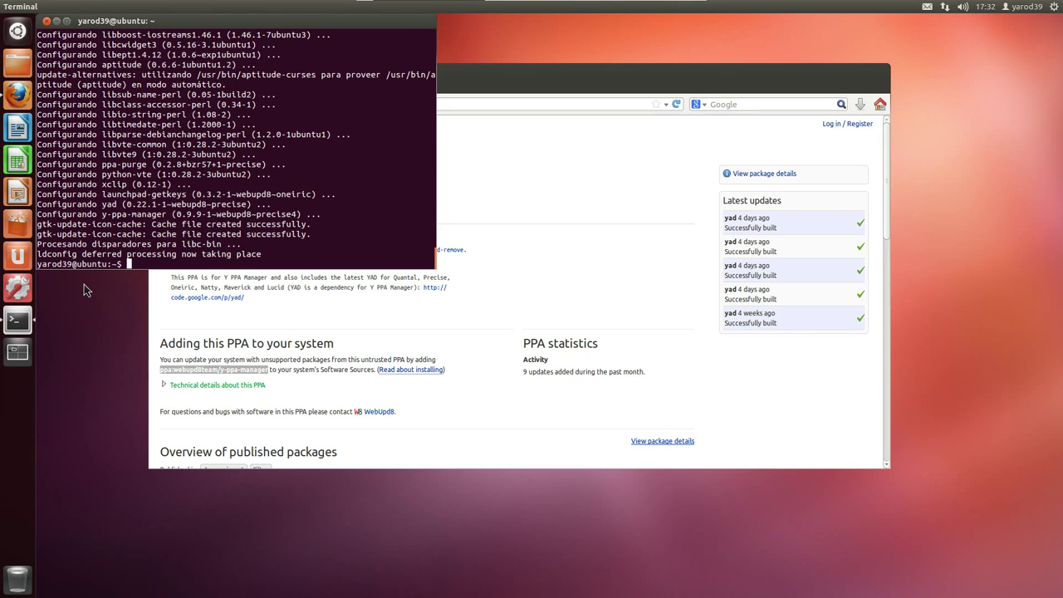
{"action": "type", "text": "exit"}
{"action": "key", "text": "Return"}
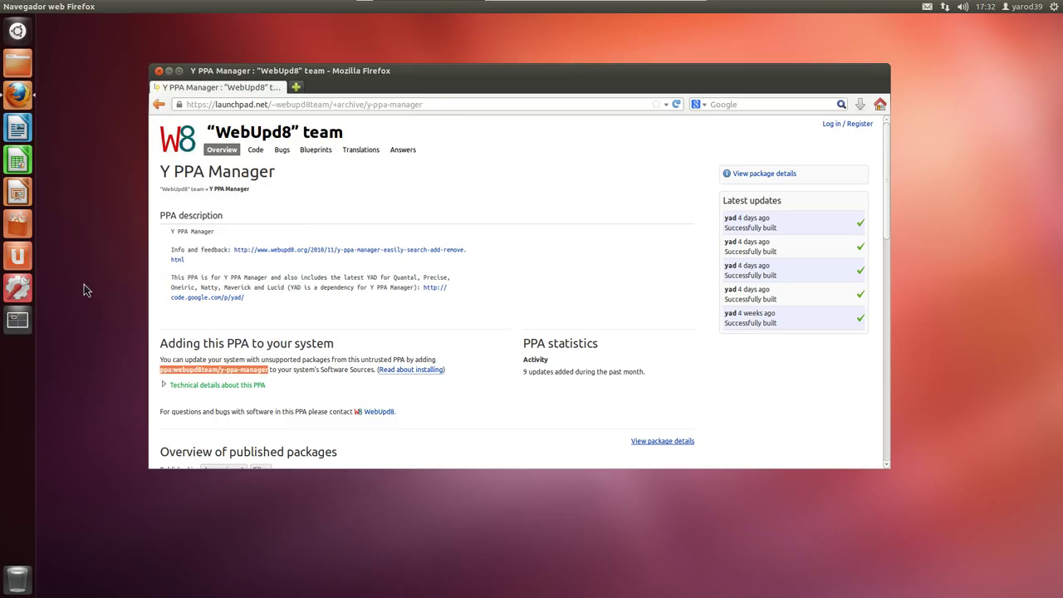
Step: Find and launch Y PPA Manager, authenticating with the account password
{"action": "left_click", "coordinate": [18, 33]}
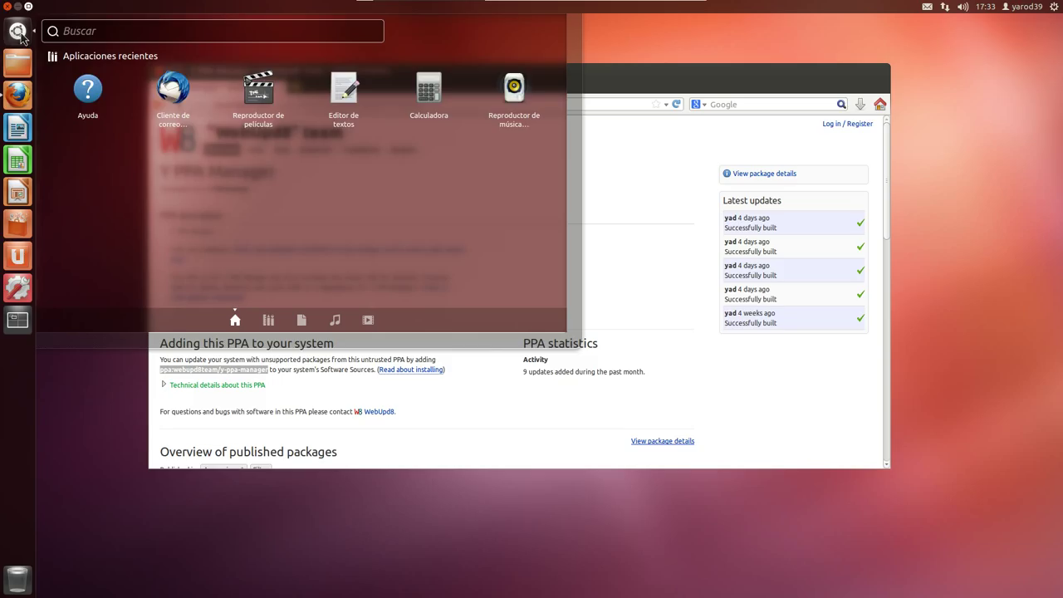
{"action": "type", "text": "y-"}
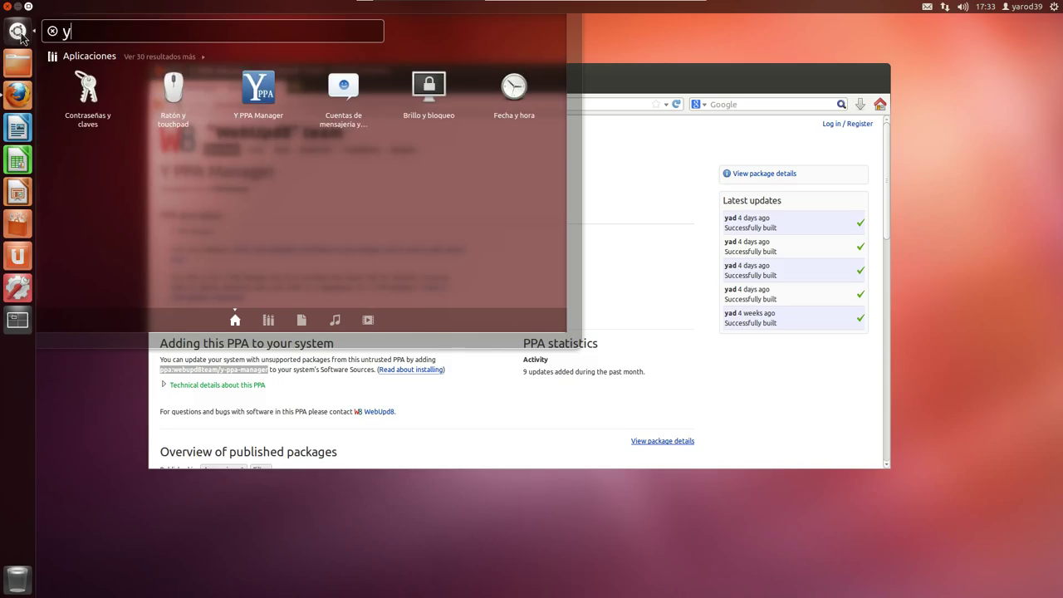
{"action": "left_click", "coordinate": [262, 91]}
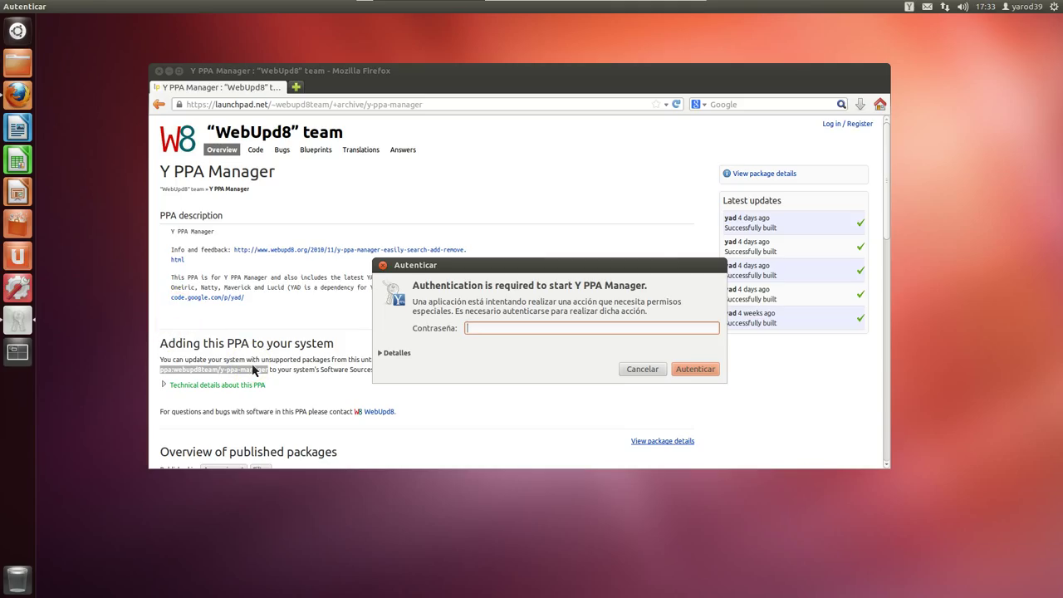
{"action": "type", "text": "••••••••"}
{"action": "key", "text": "Return"}
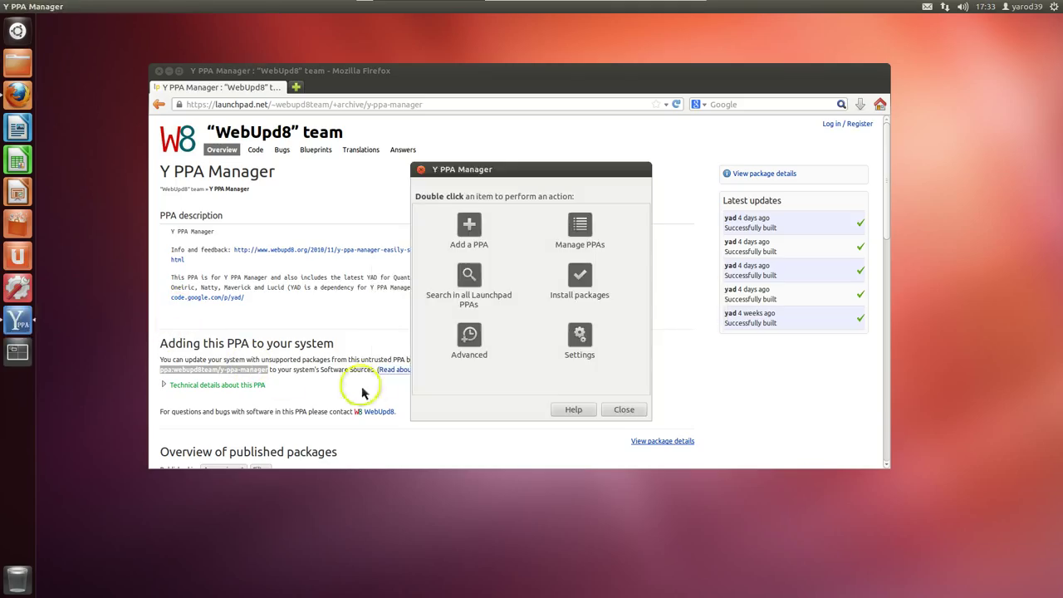
Step: Search all Launchpad PPAs for "nautilus extras"
{"action": "double_click", "coordinate": [469, 282]}
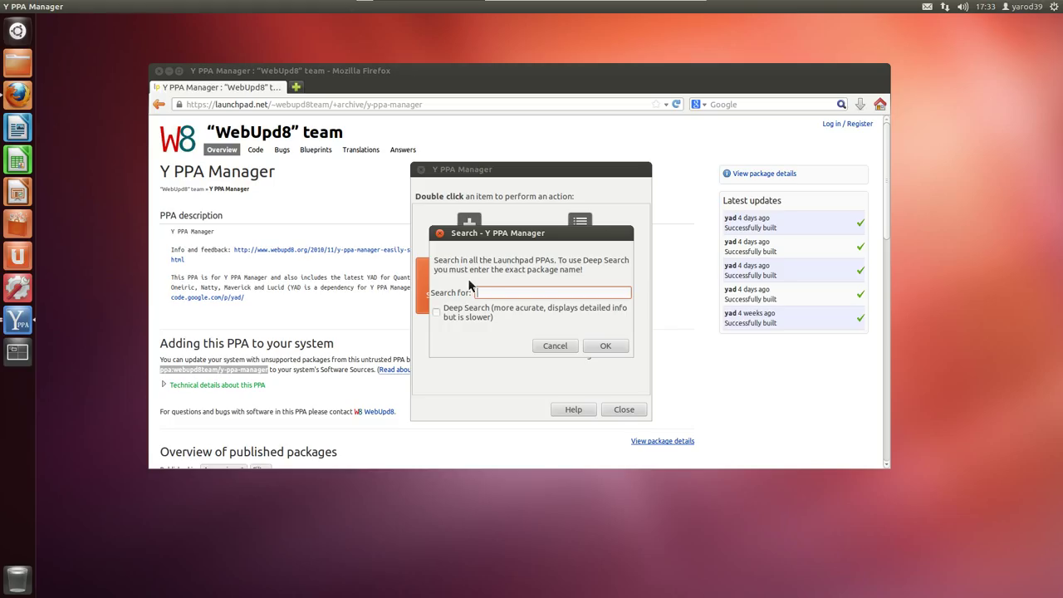
{"action": "type", "text": "nautilus extras"}
{"action": "key", "text": "Return"}
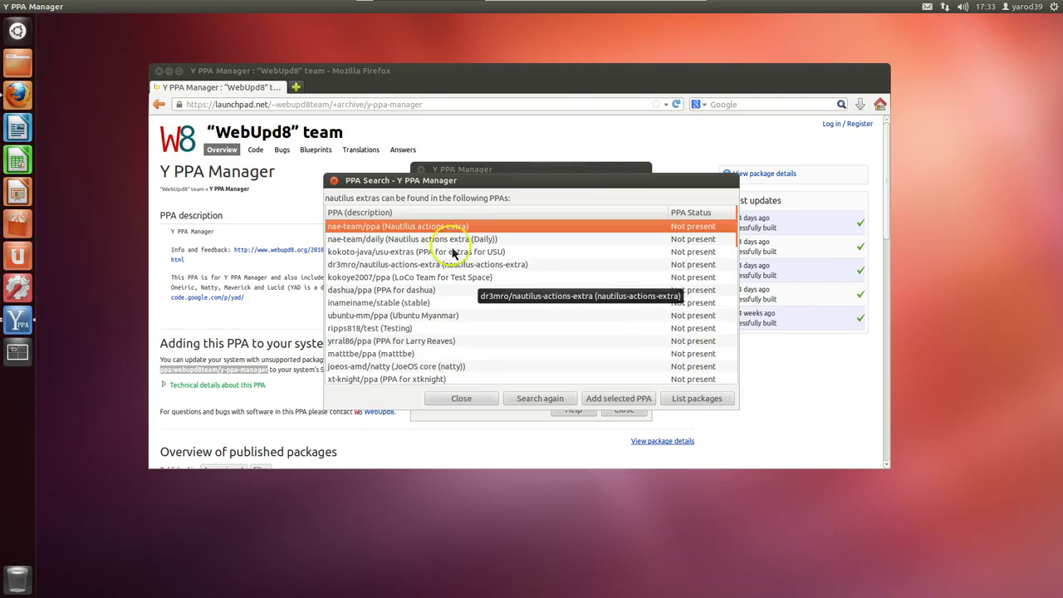
Step: Select the nae-team/daily (Nautilus actions extra (Daily)) PPA and list its packages
{"action": "left_click", "coordinate": [453, 231]}
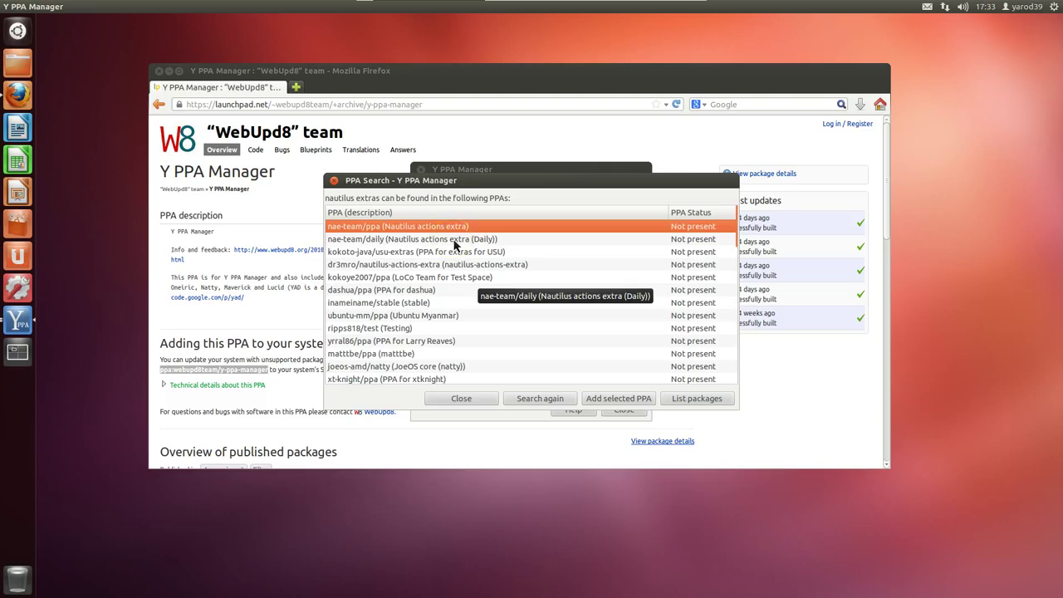
{"action": "left_click", "coordinate": [365, 230]}
{"action": "left_click", "coordinate": [339, 238]}
{"action": "left_click", "coordinate": [370, 241]}
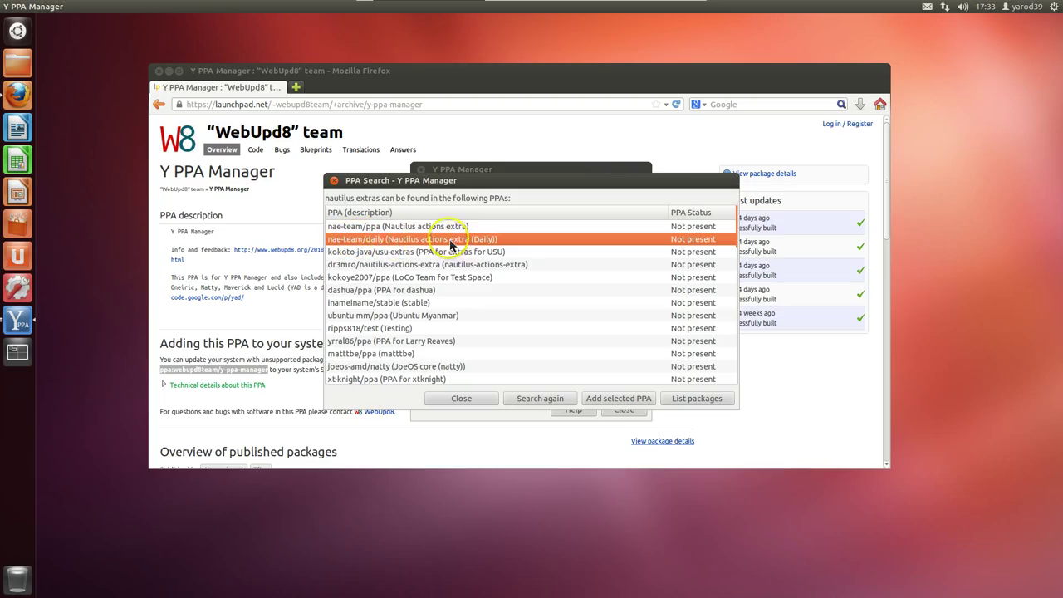
{"action": "key", "text": "Escape"}
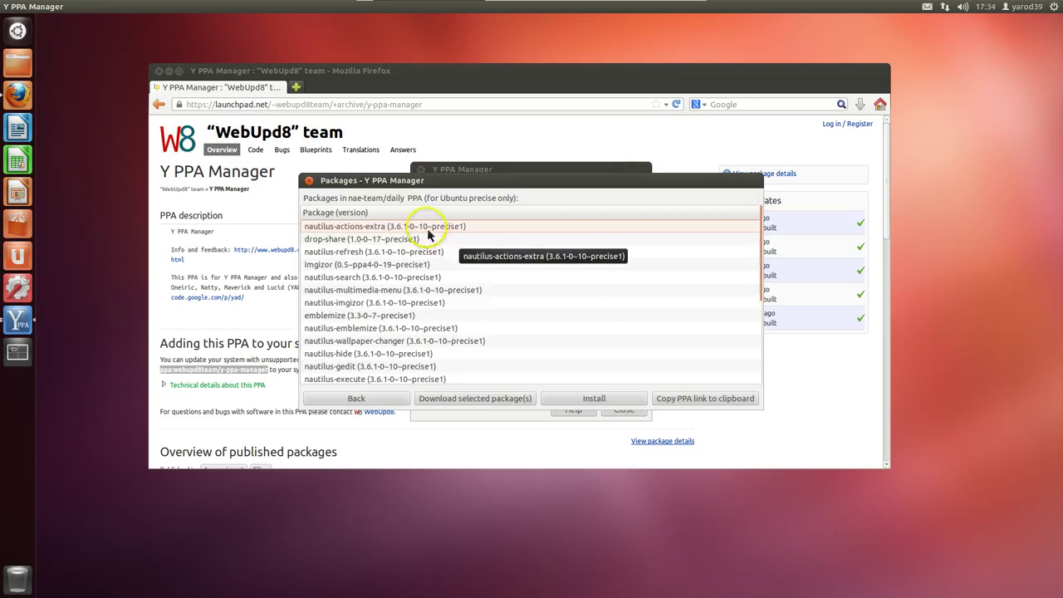
Step: Install the nautilus-actions-extra package from the nae-team/daily PPA, and close Y PPA Manager and Firefox
{"action": "left_click", "coordinate": [384, 230]}
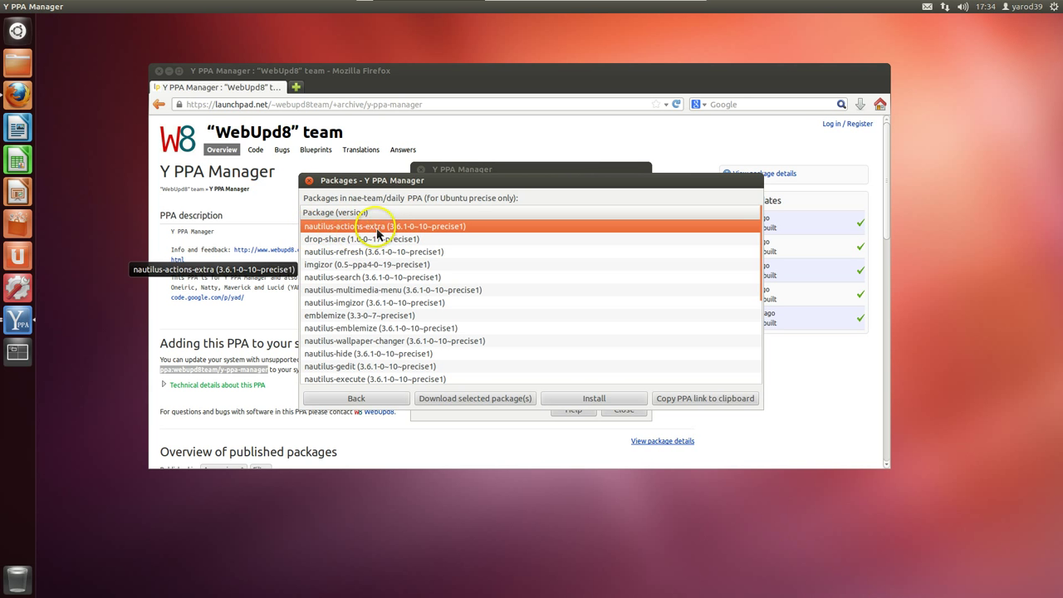
{"action": "left_click", "coordinate": [593, 400]}
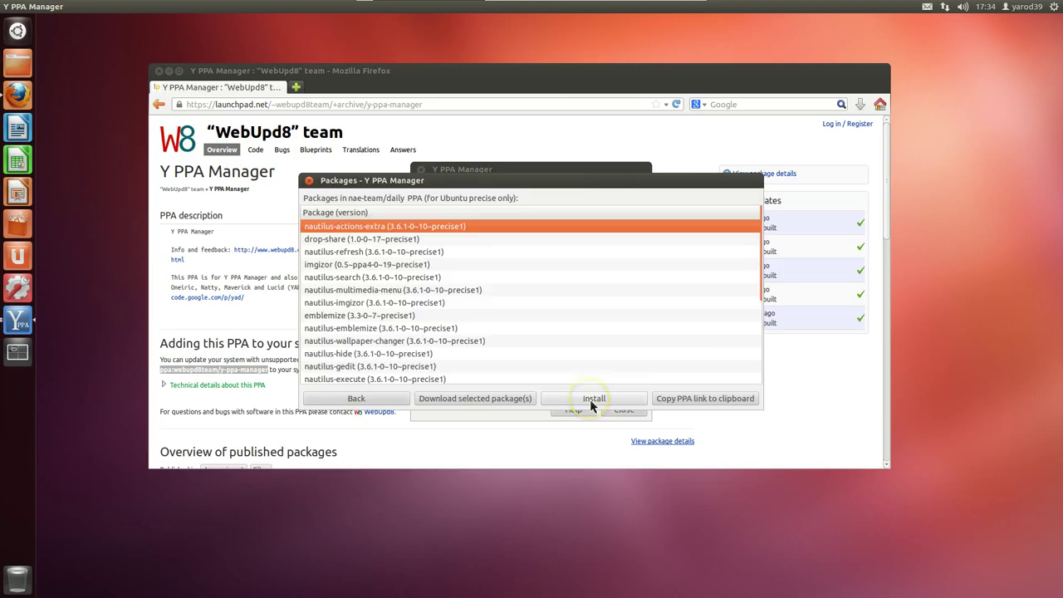
{"action": "left_click", "coordinate": [585, 332]}
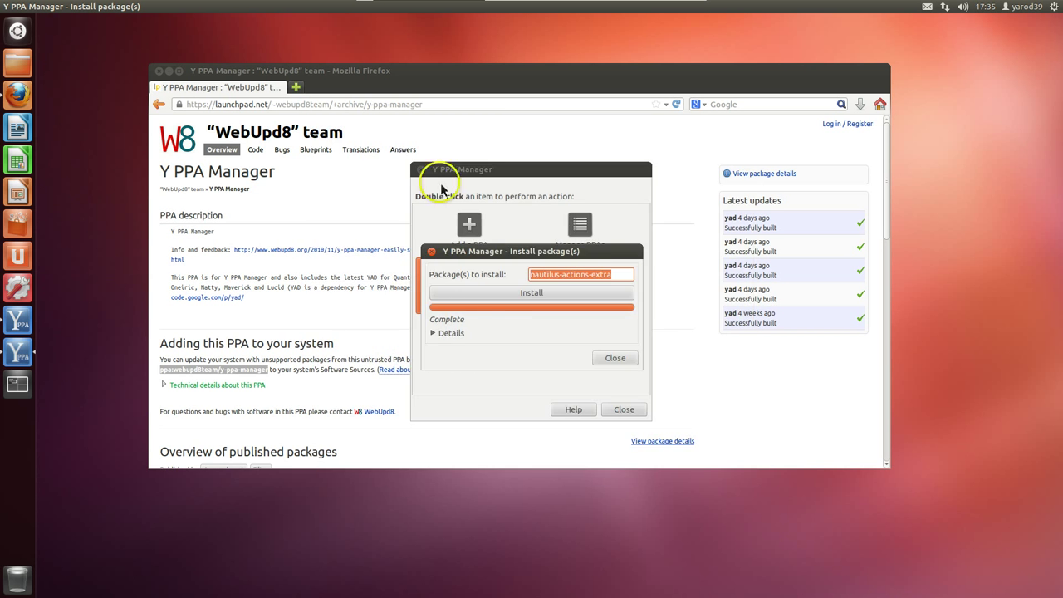
{"action": "left_click", "coordinate": [618, 363]}
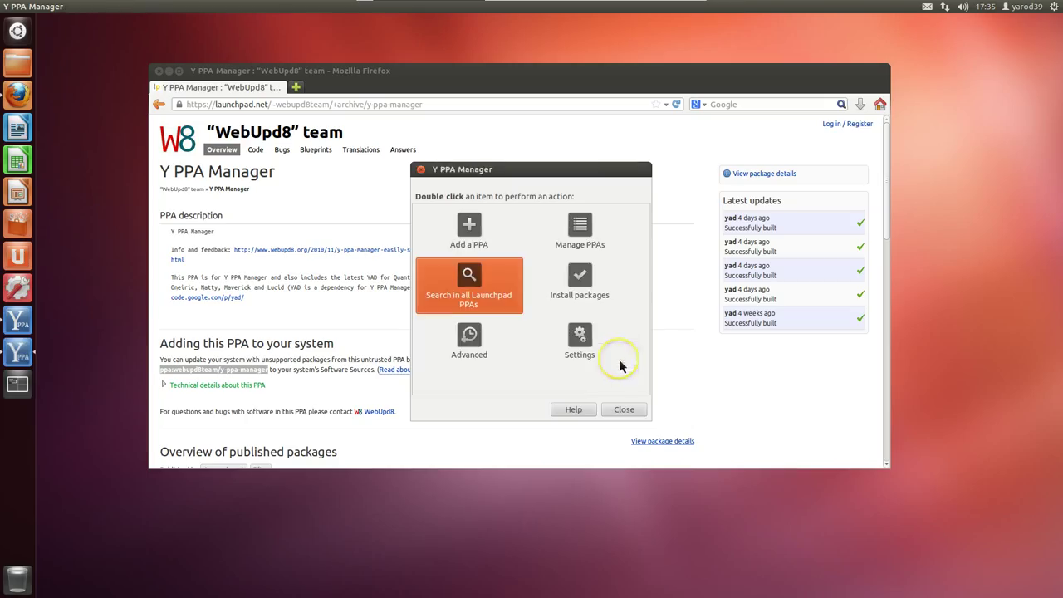
{"action": "left_click", "coordinate": [628, 413]}
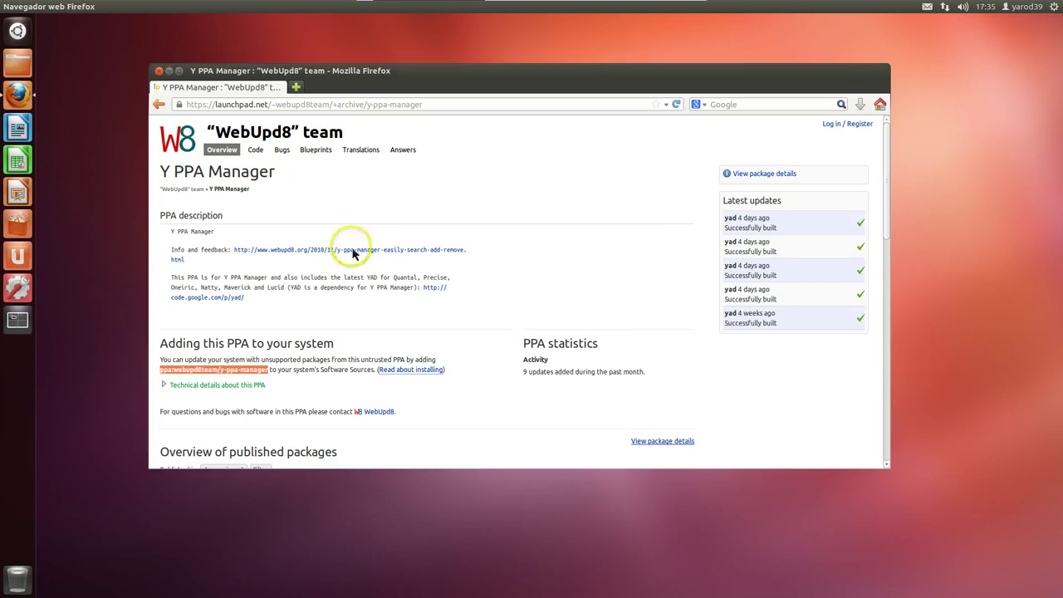
{"action": "left_click", "coordinate": [160, 72]}
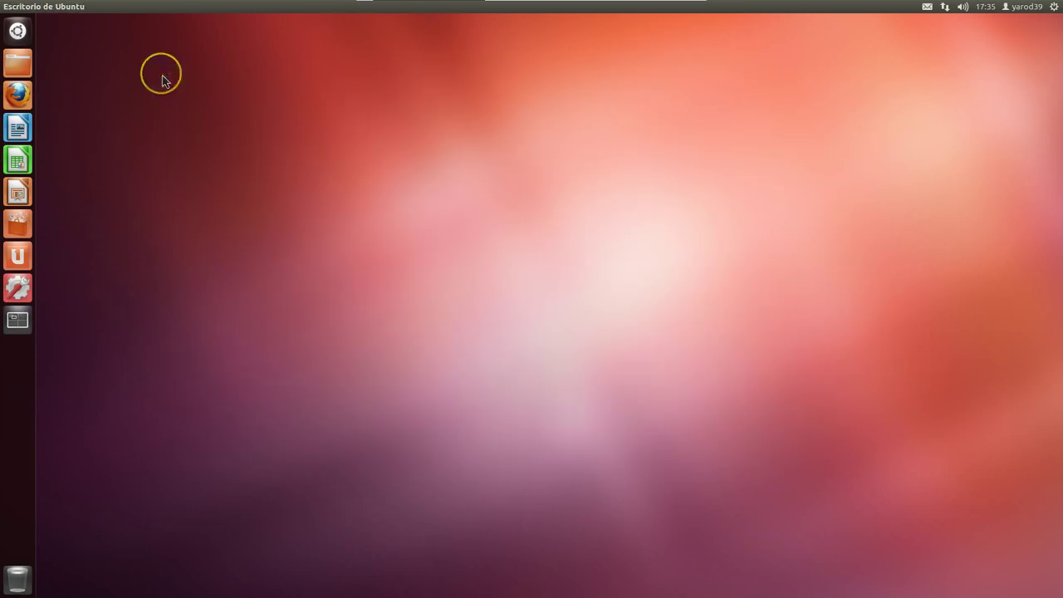
Step: Open the home folder, check which actions the file manager offers for the Descargas folder, and close the window
{"action": "left_click", "coordinate": [27, 63]}
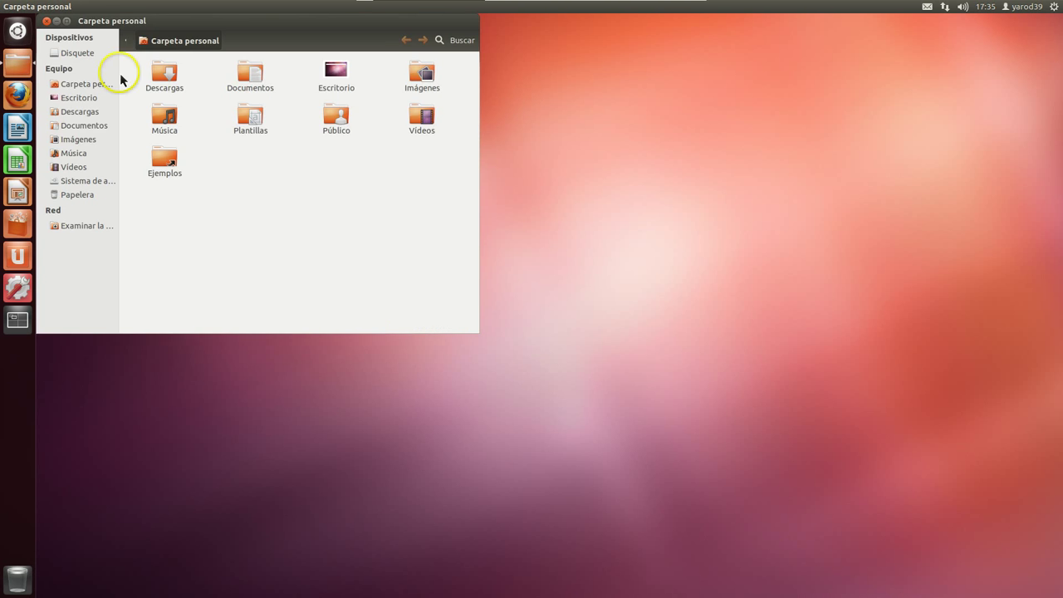
{"action": "left_click_drag", "start_coordinate": [176, 22], "coordinate": [353, 73]}
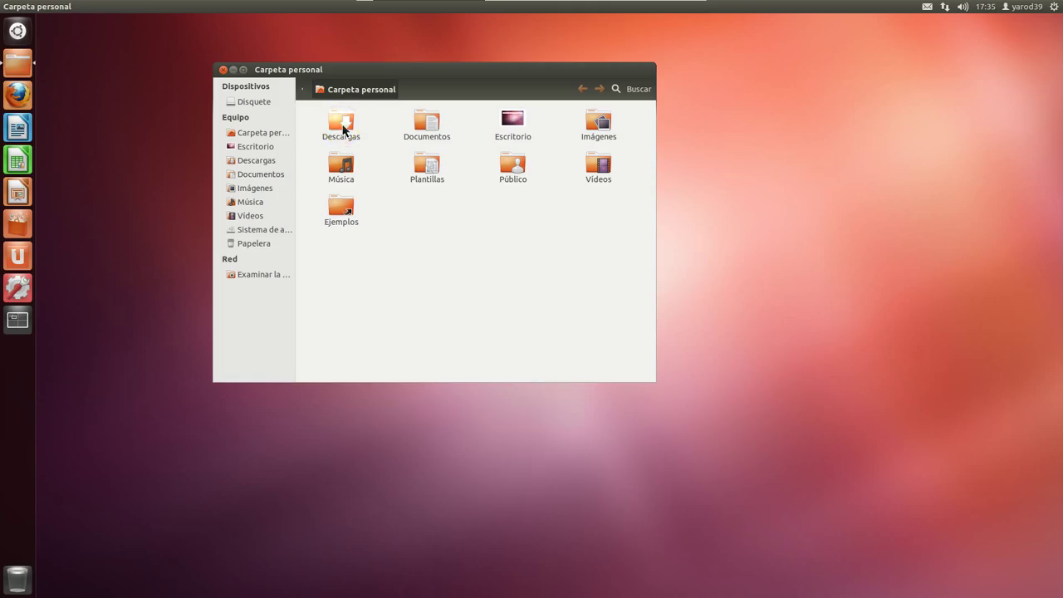
{"action": "right_click", "coordinate": [344, 129]}
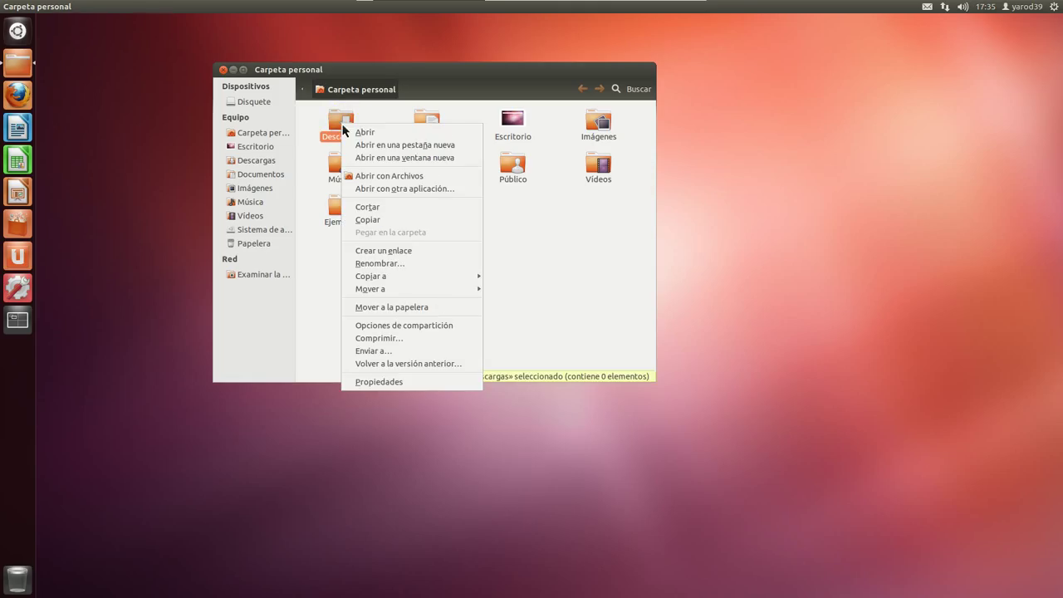
{"action": "left_click", "coordinate": [225, 71]}
{"action": "left_click", "coordinate": [223, 70]}
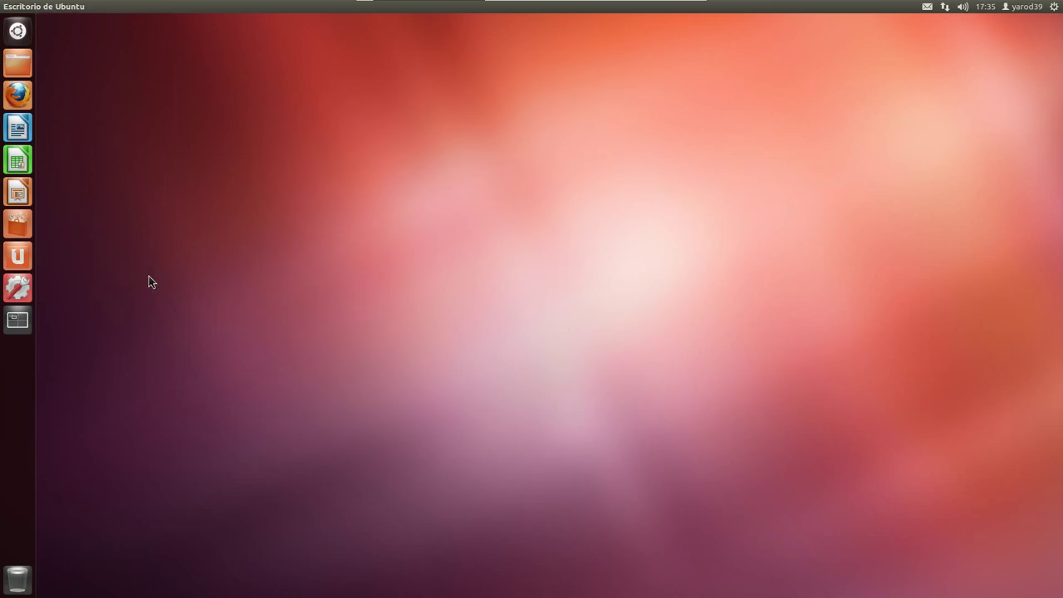
Step: Quit the running file manager with "nautilus -q" in a terminal, and close the terminal
{"action": "key", "text": "ctrl+alt+t"}
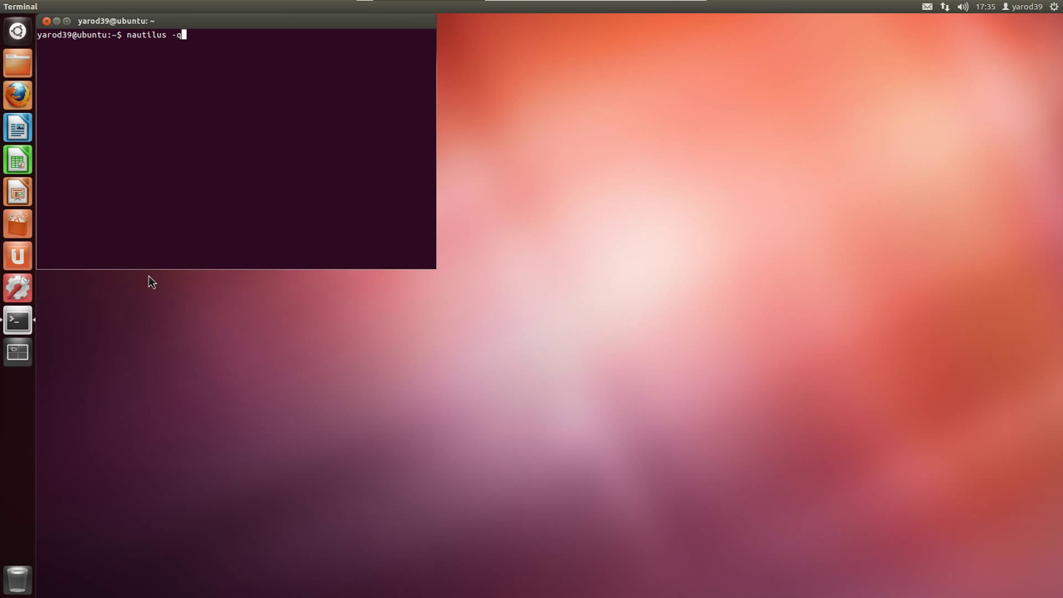
{"action": "key", "text": "Return"}
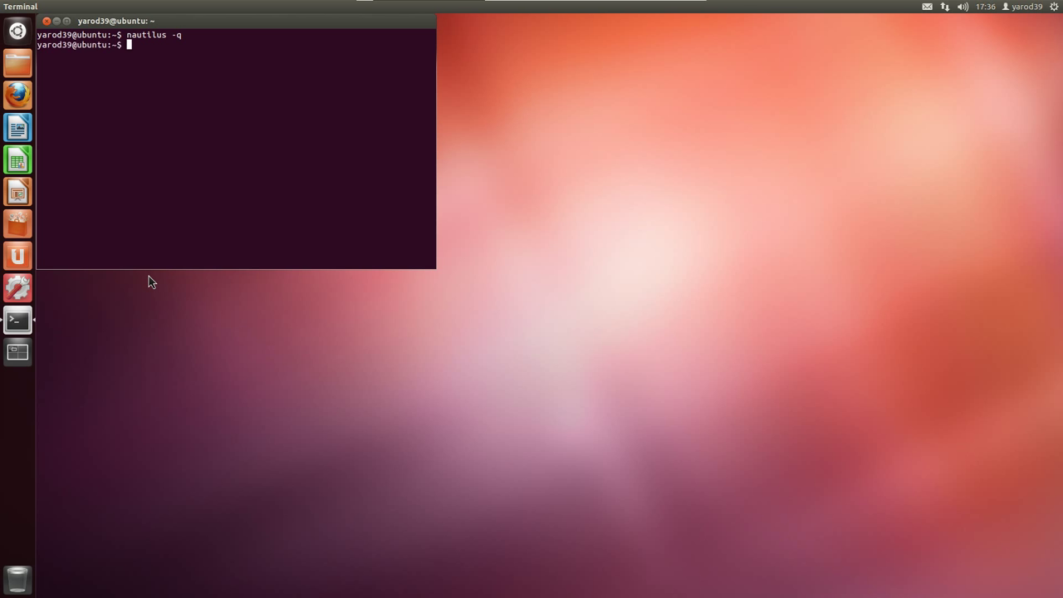
{"action": "left_click", "coordinate": [48, 21]}
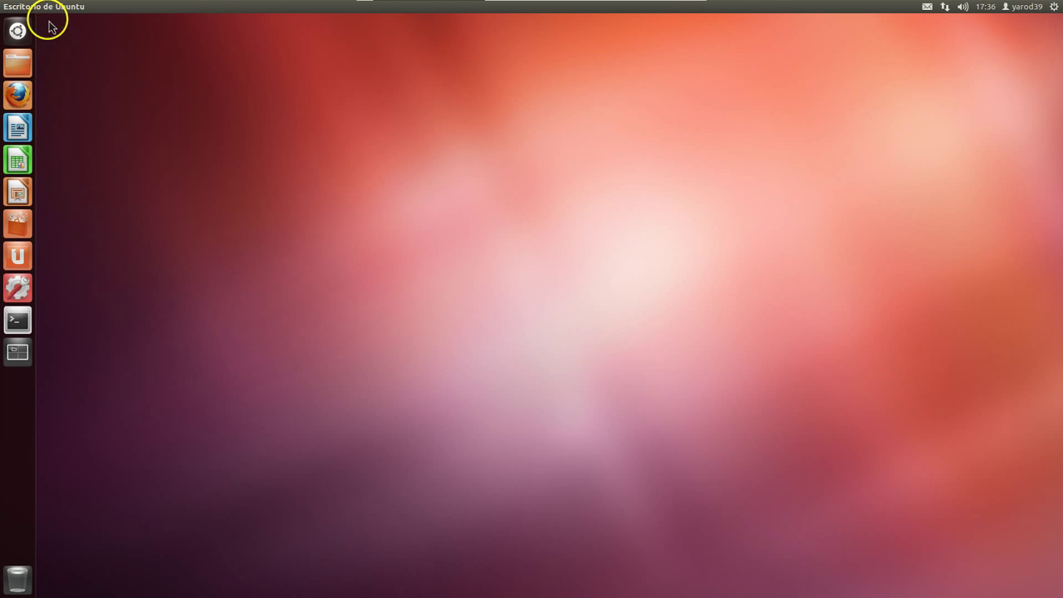
Step: Reopen the home folder, try Open as Root on the Descargas folder, and cancel the request
{"action": "left_click", "coordinate": [27, 74]}
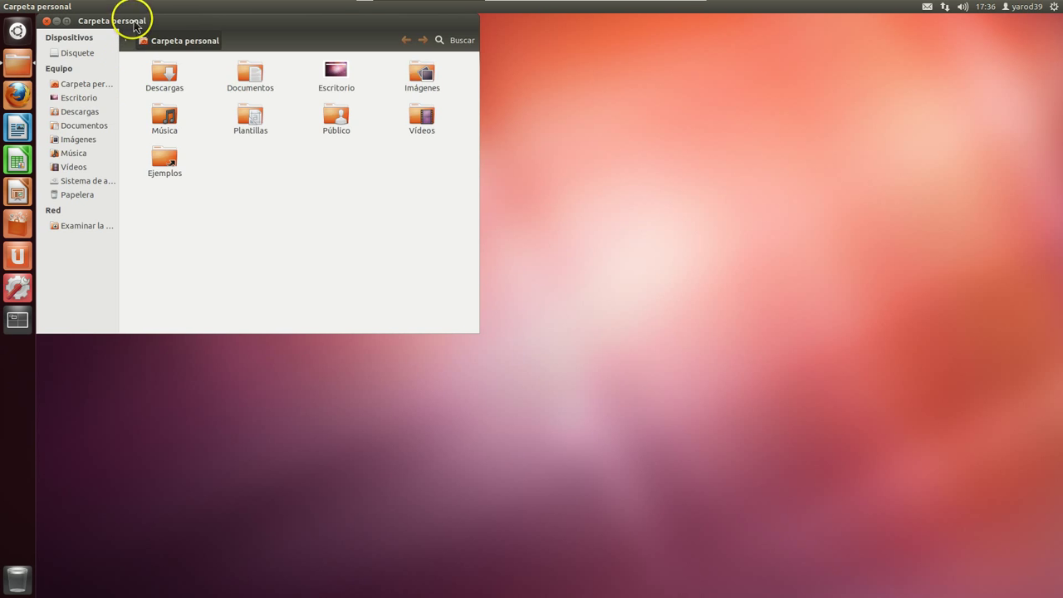
{"action": "left_click_drag", "start_coordinate": [140, 21], "coordinate": [326, 94]}
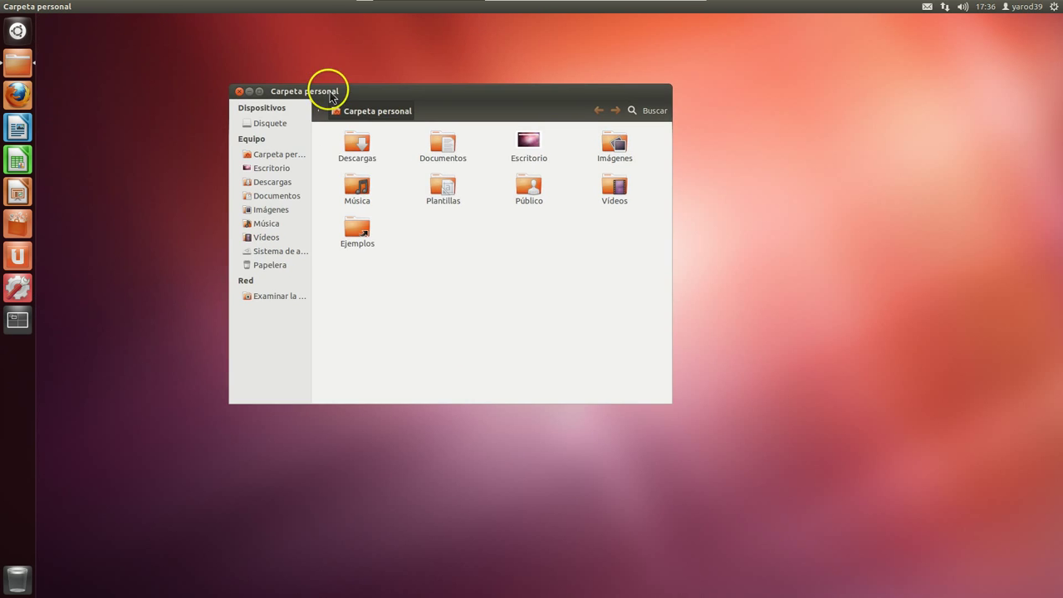
{"action": "right_click", "coordinate": [357, 148]}
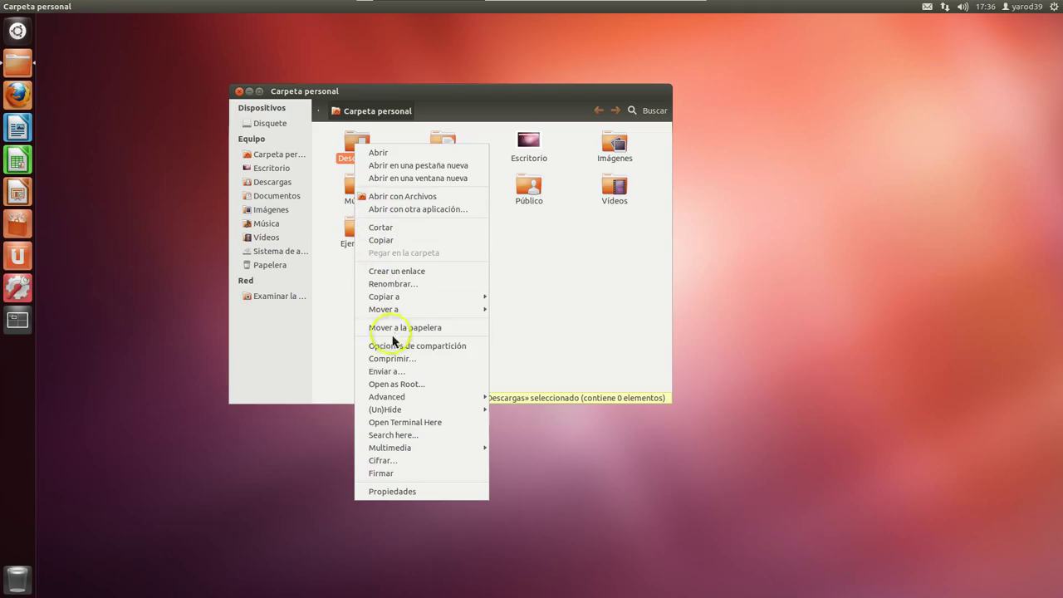
{"action": "left_click", "coordinate": [394, 385]}
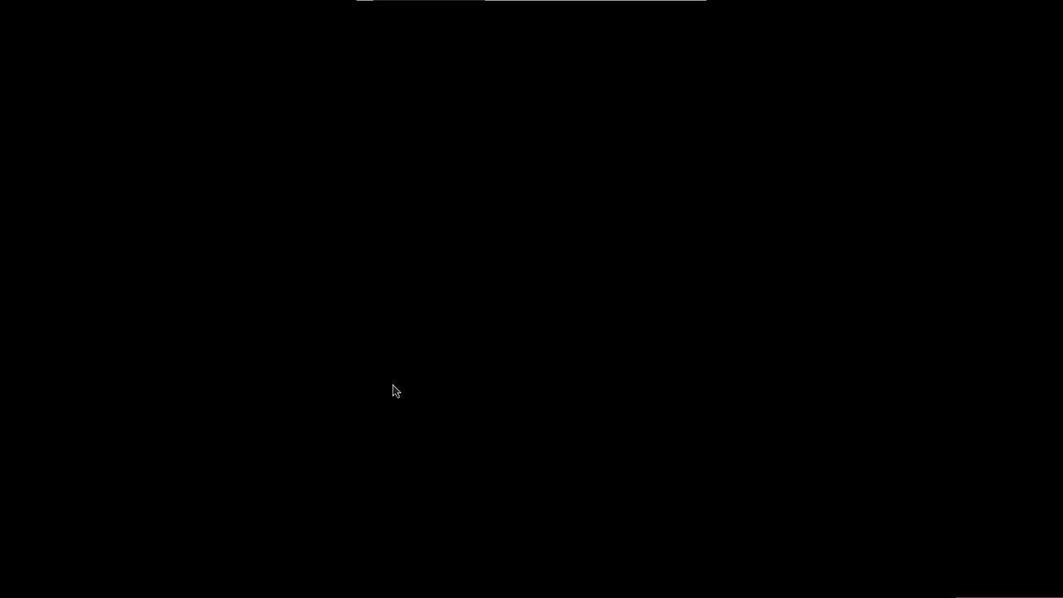
{"action": "left_click", "coordinate": [573, 360]}
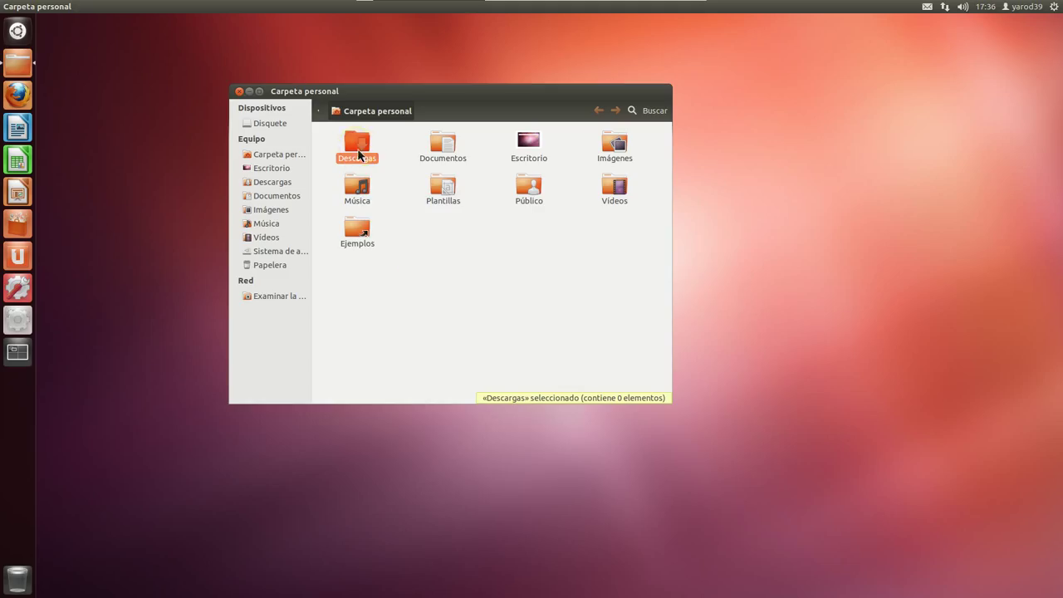
Step: Review the extra actions for the Descargas folder, including the Advanced, (Un)Hide and Multimedia groups, without running any
{"action": "right_click", "coordinate": [357, 149]}
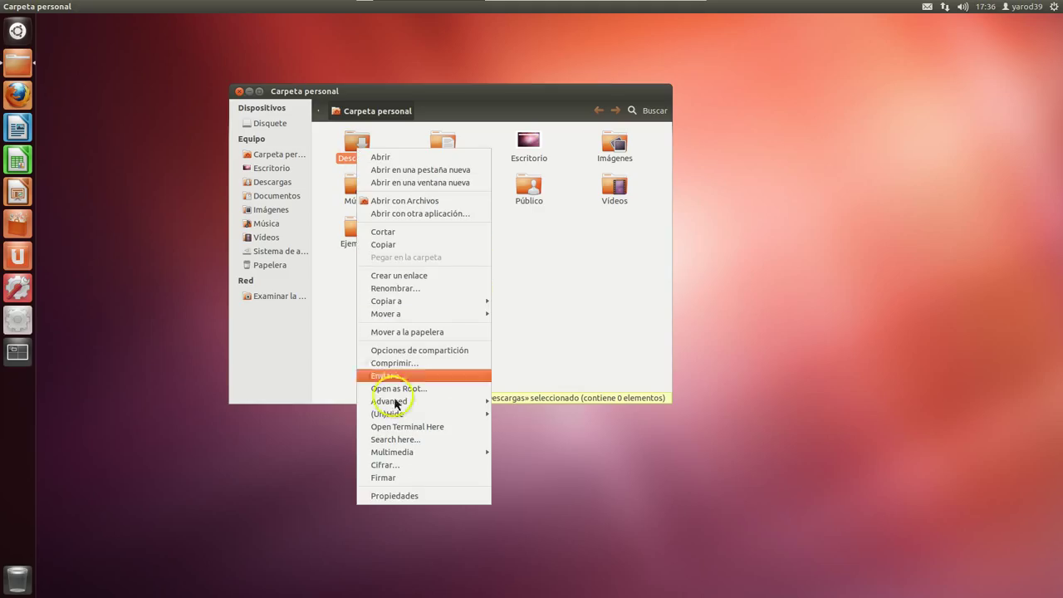
{"action": "mouse_move", "coordinate": [394, 403]}
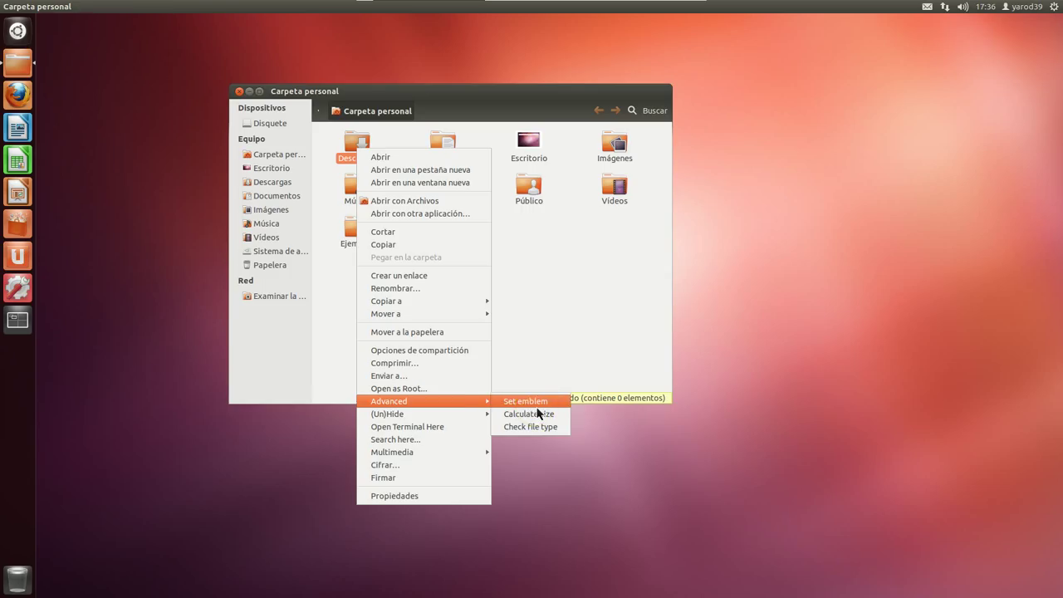
{"action": "left_click", "coordinate": [534, 416]}
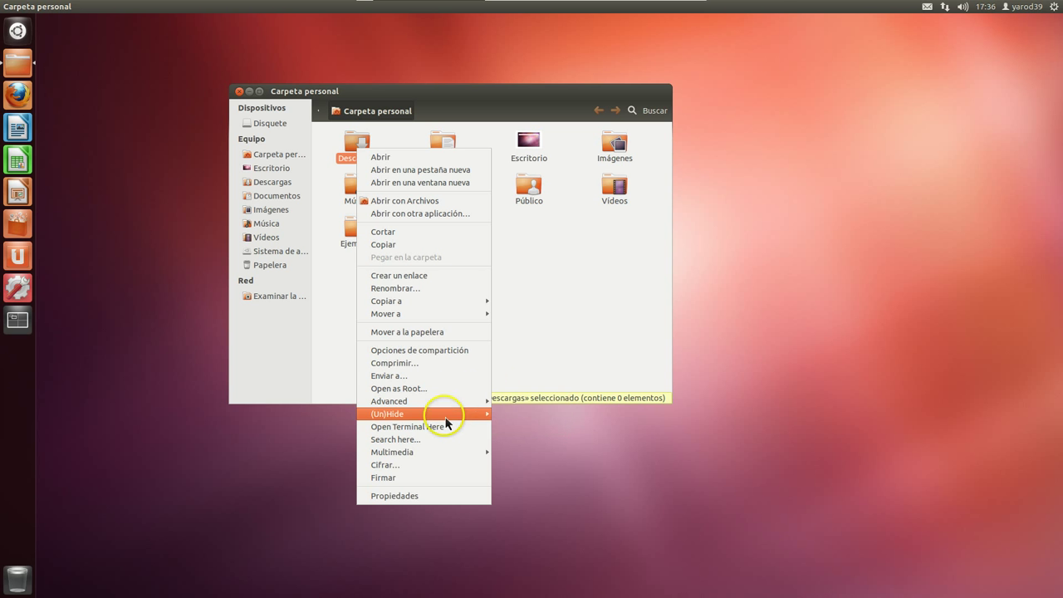
{"action": "mouse_move", "coordinate": [446, 420]}
{"action": "left_click", "coordinate": [526, 416]}
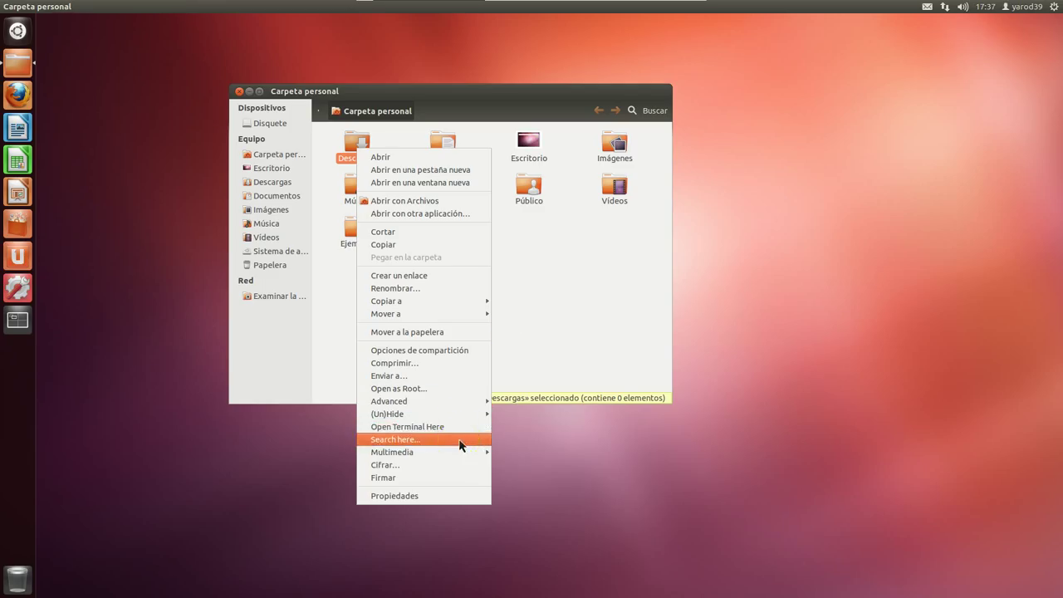
{"action": "mouse_move", "coordinate": [459, 455]}
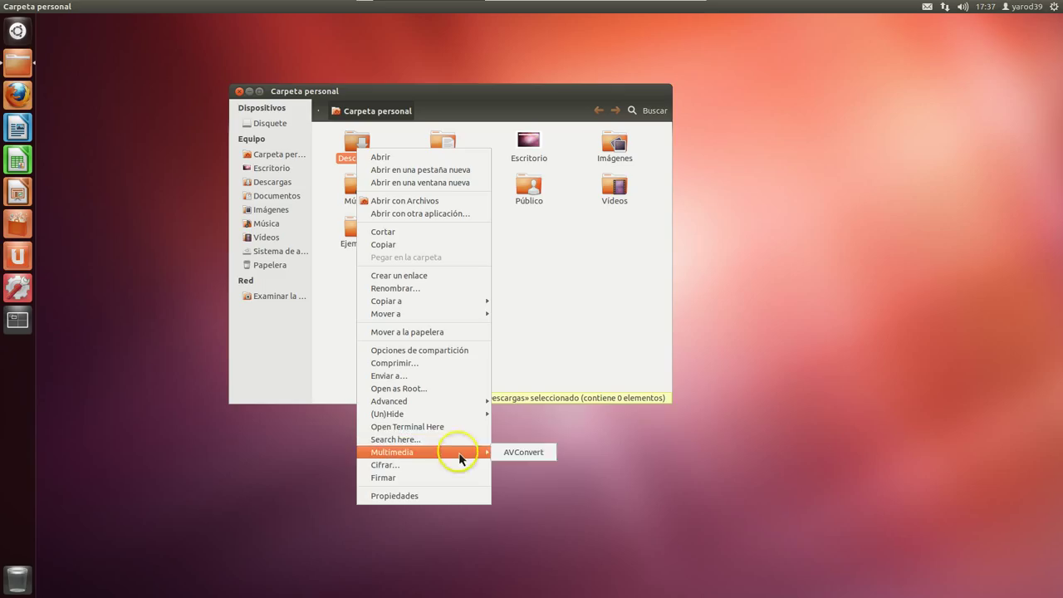
{"action": "left_click", "coordinate": [526, 458]}
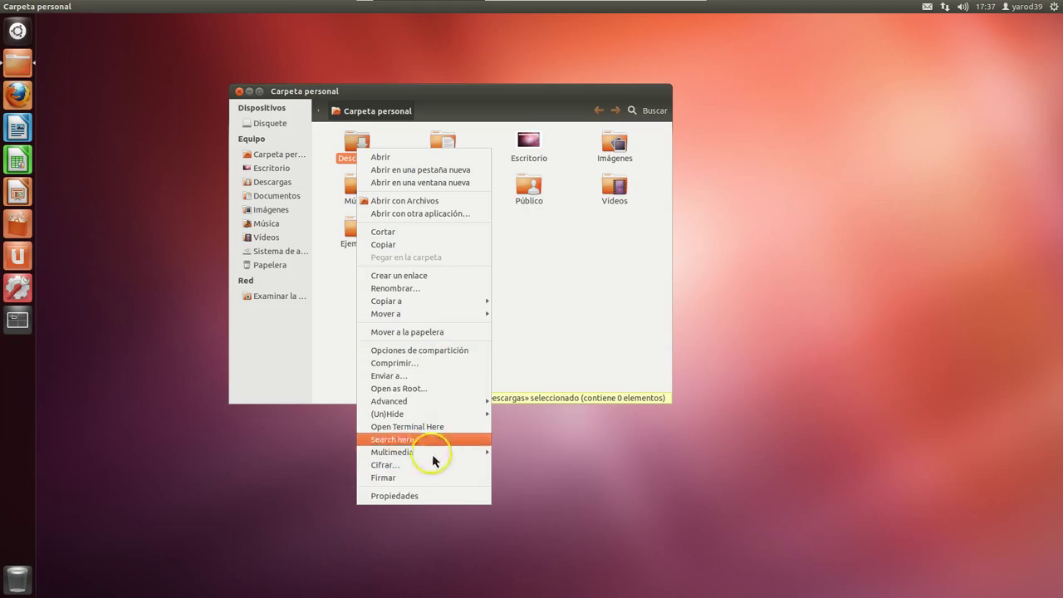
{"action": "left_click", "coordinate": [536, 237]}
Step: Try Open Terminal Here on the home folder's empty area, and close the terminal and the home folder window
{"action": "right_click", "coordinate": [529, 239]}
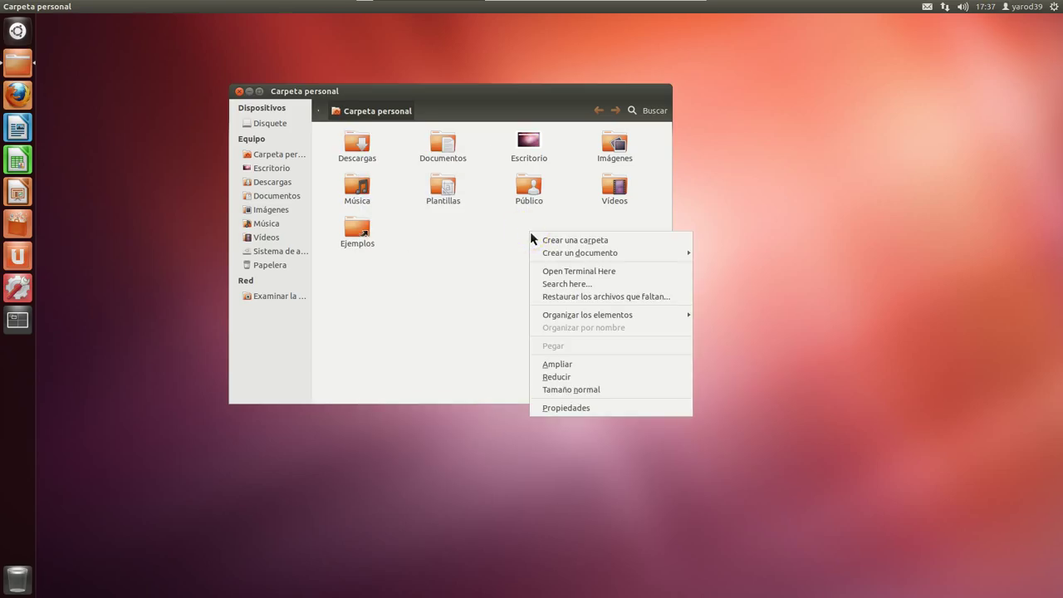
{"action": "left_click", "coordinate": [496, 249]}
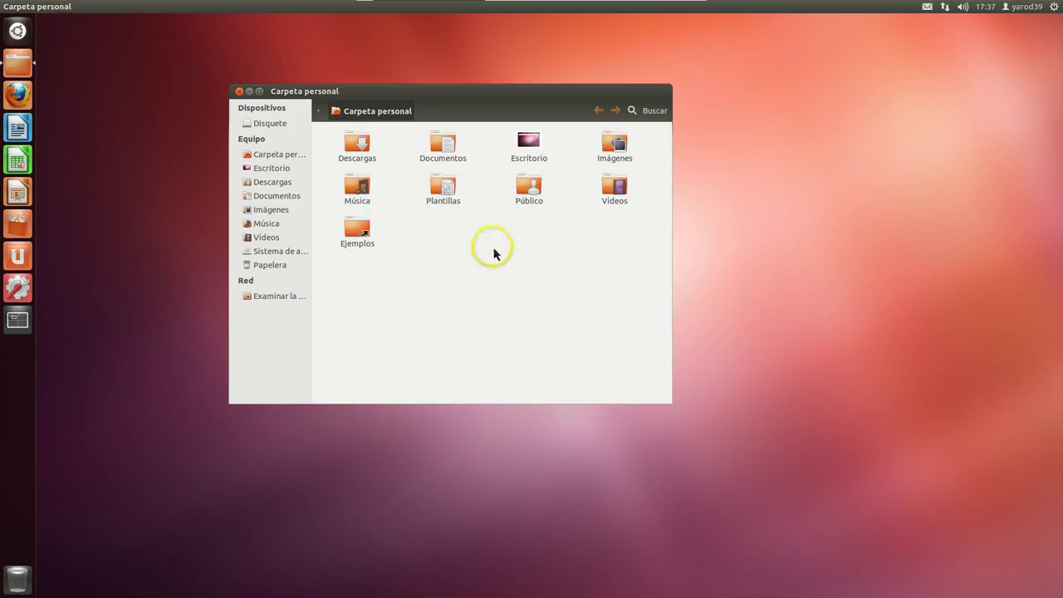
{"action": "right_click", "coordinate": [443, 264]}
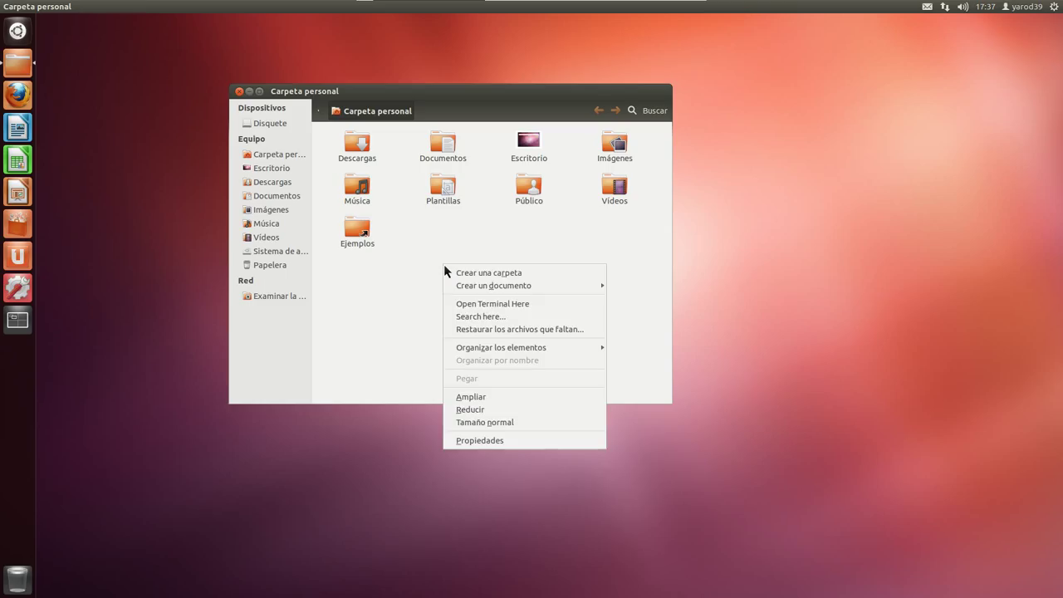
{"action": "left_click", "coordinate": [466, 307]}
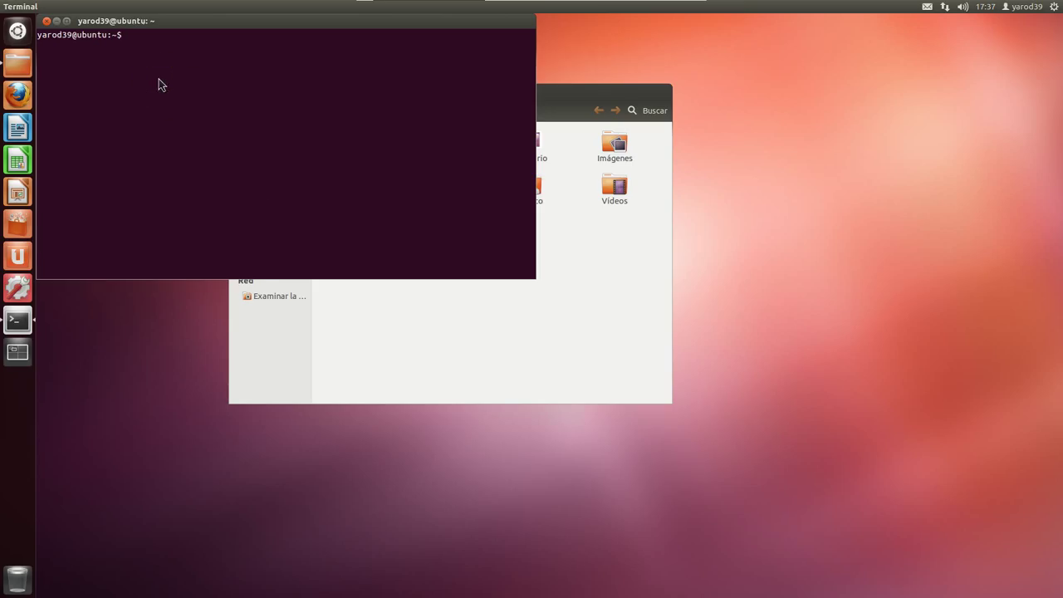
{"action": "left_click", "coordinate": [47, 22]}
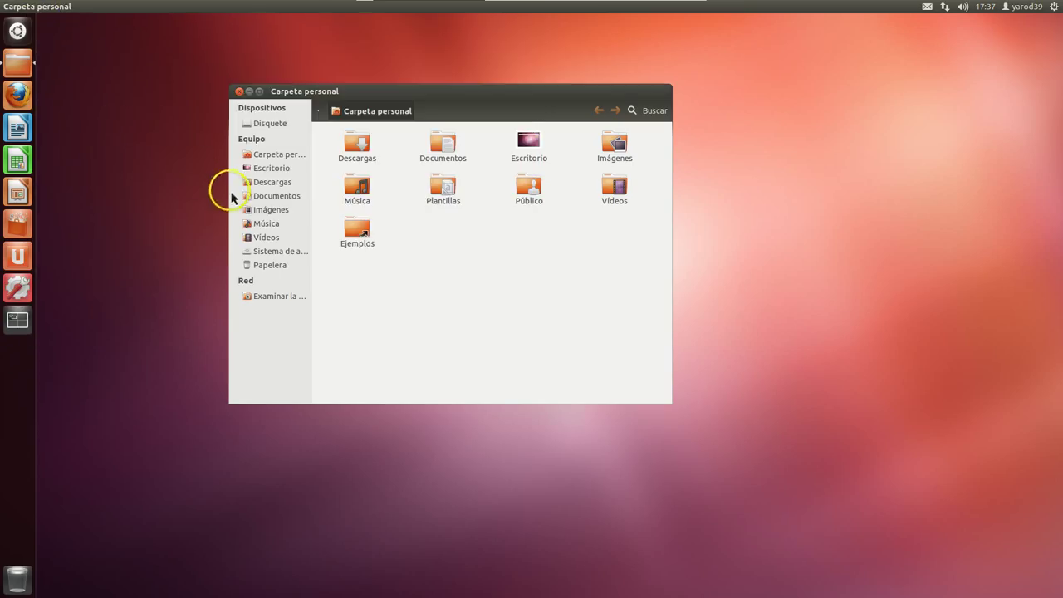
{"action": "left_click", "coordinate": [240, 93]}
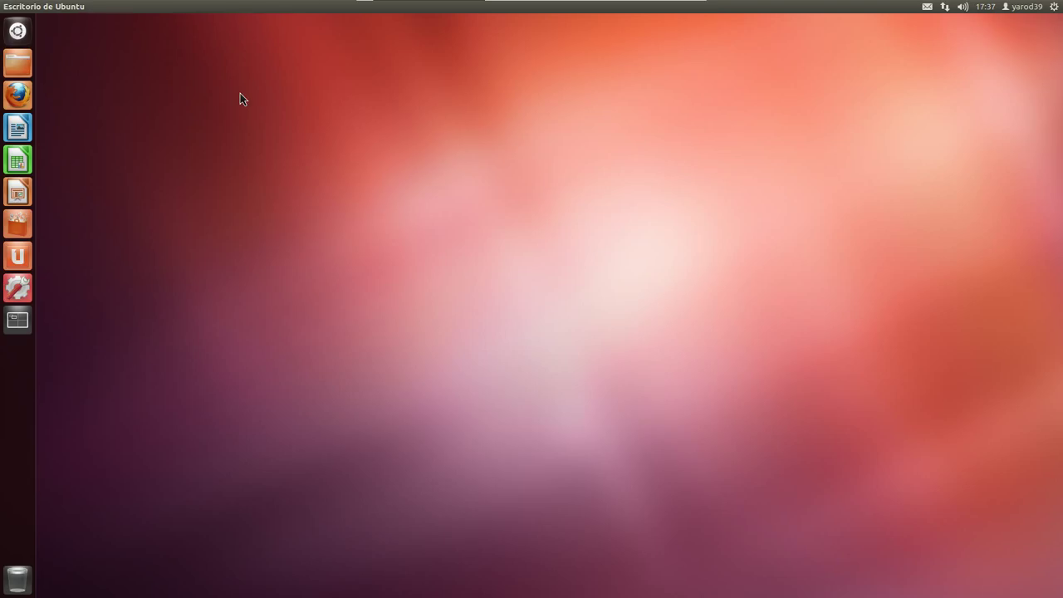
Step: Take the Ubuntu 12.04.2 virtual machine out of full-screen mode in VMware Player
{"action": "left_click", "coordinate": [365, 10]}
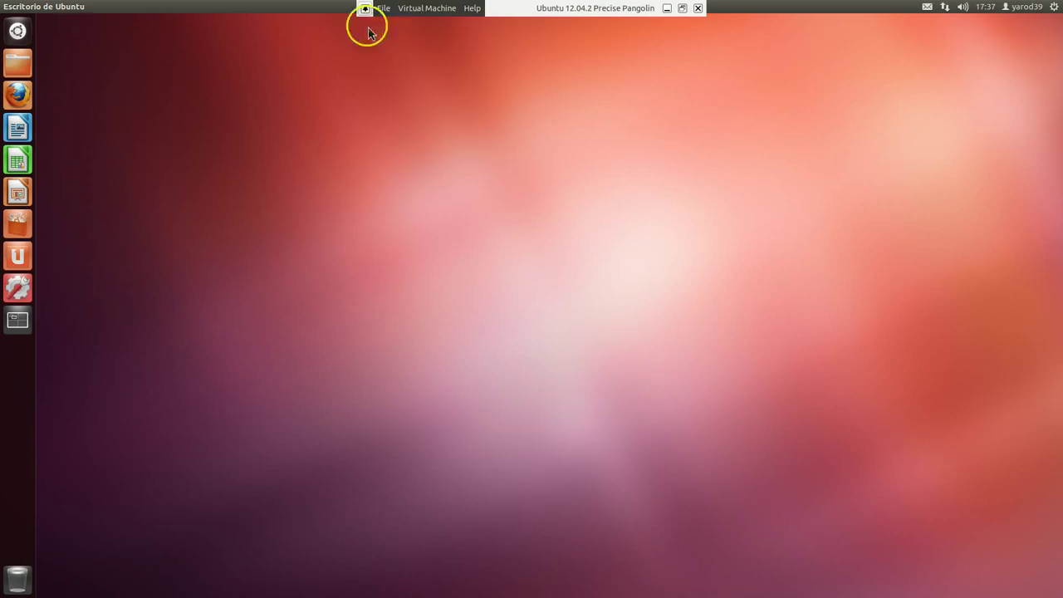
{"action": "left_click", "coordinate": [385, 9]}
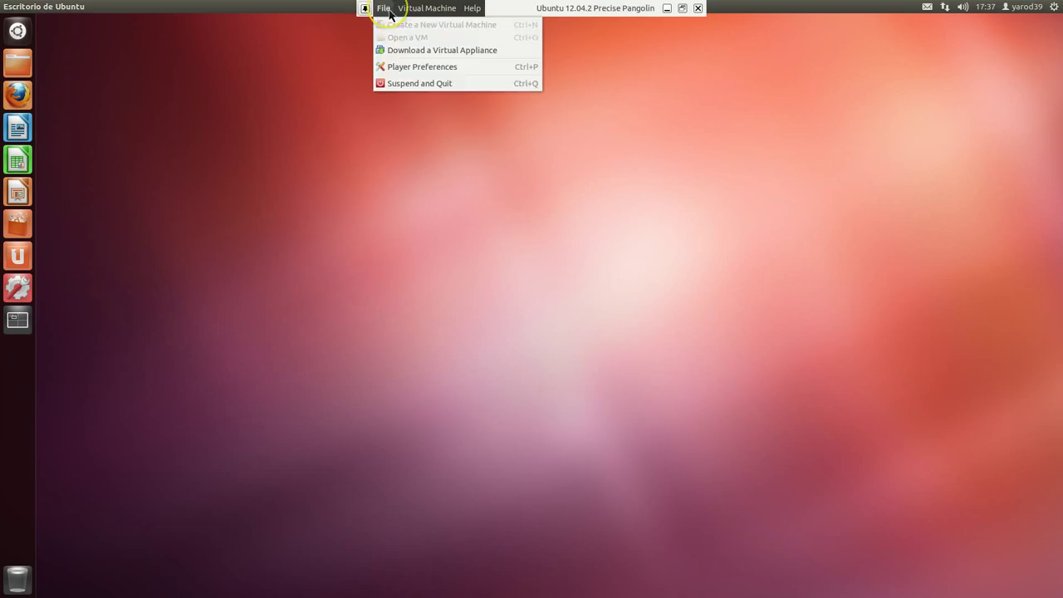
{"action": "left_click", "coordinate": [418, 9]}
{"action": "left_click", "coordinate": [428, 54]}
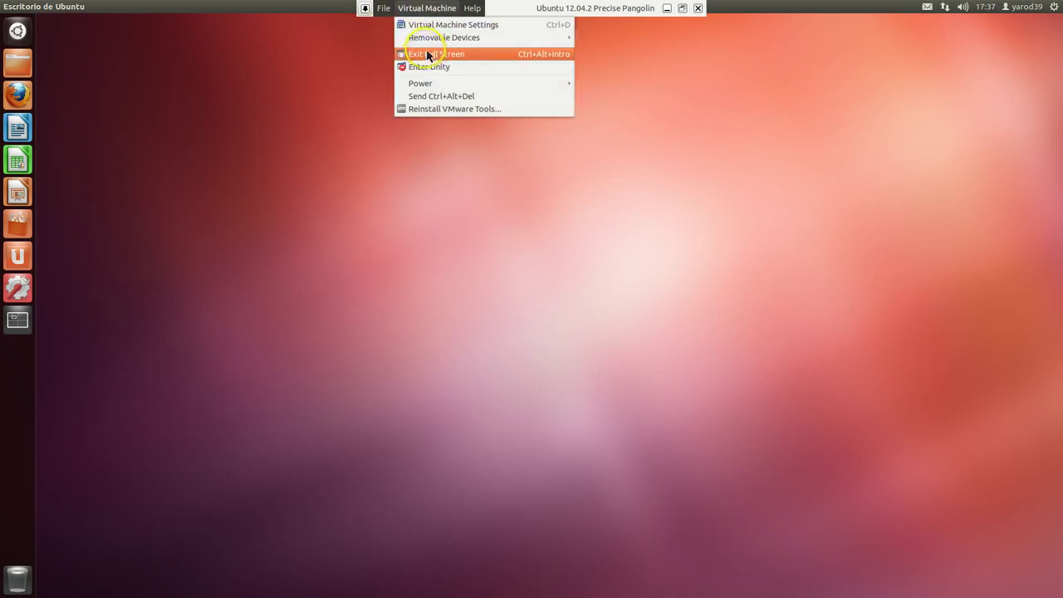
{"action": "left_click", "coordinate": [430, 56]}
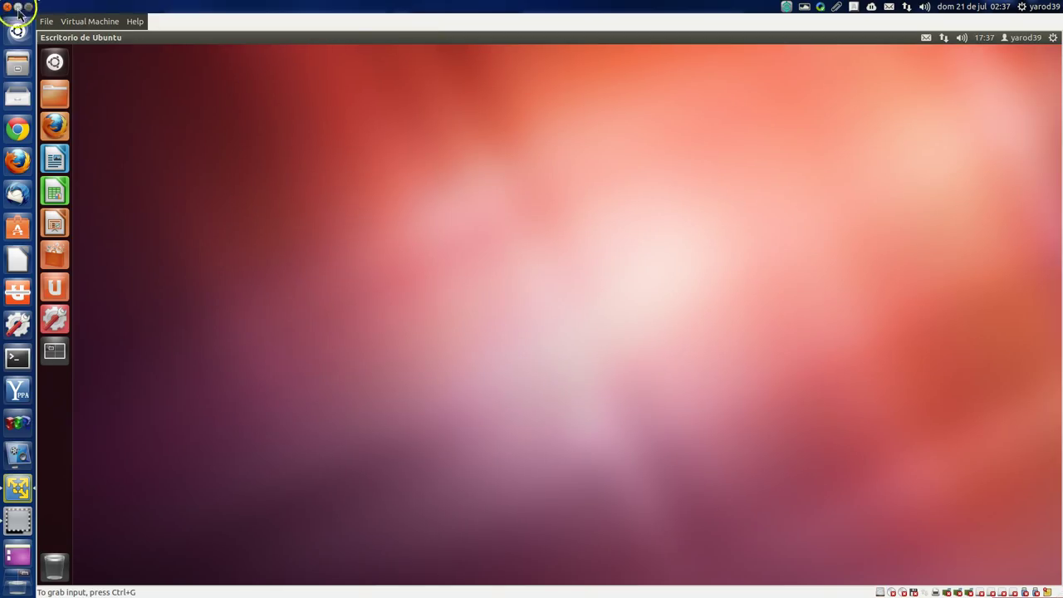
Step: Suspend the Ubuntu virtual machine and quit the player, agreeing to the suspend request
{"action": "left_click", "coordinate": [48, 24]}
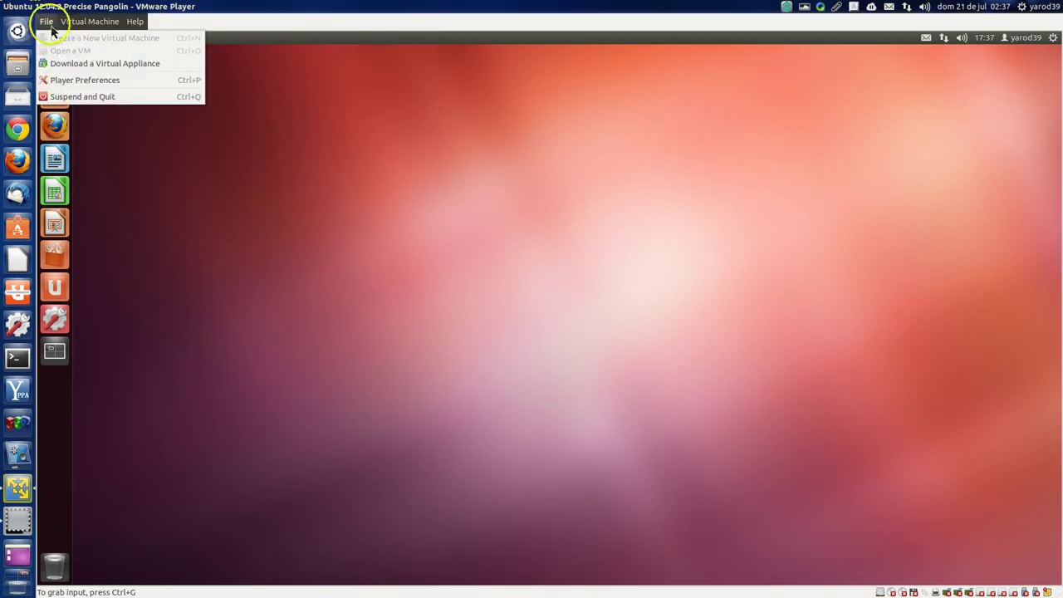
{"action": "left_click", "coordinate": [65, 95]}
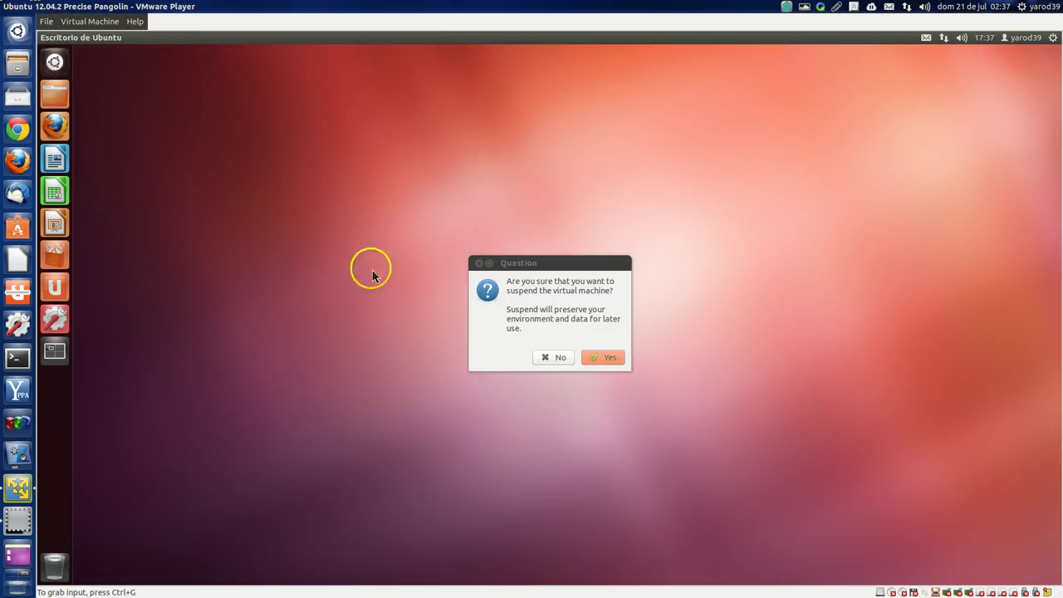
{"action": "left_click", "coordinate": [593, 359]}
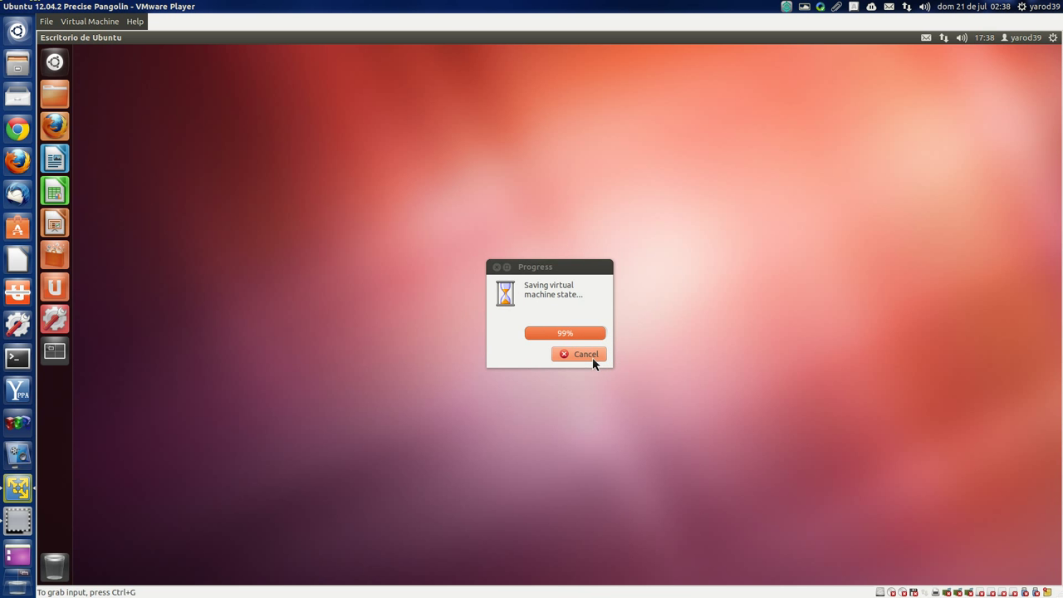